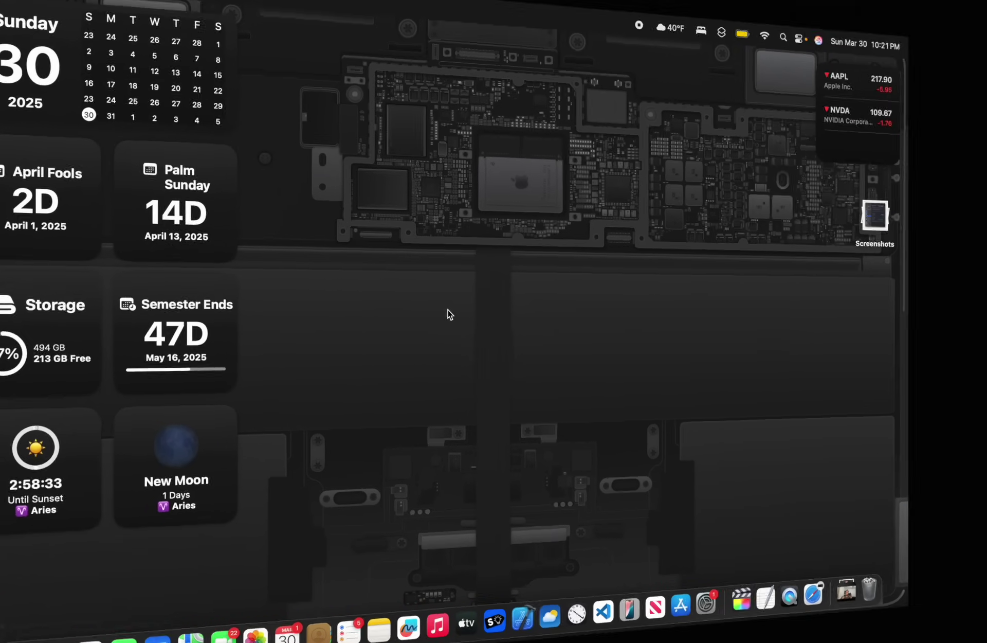
- Launch TextEdit from Spotlight by searching 'text'
key(super+space)
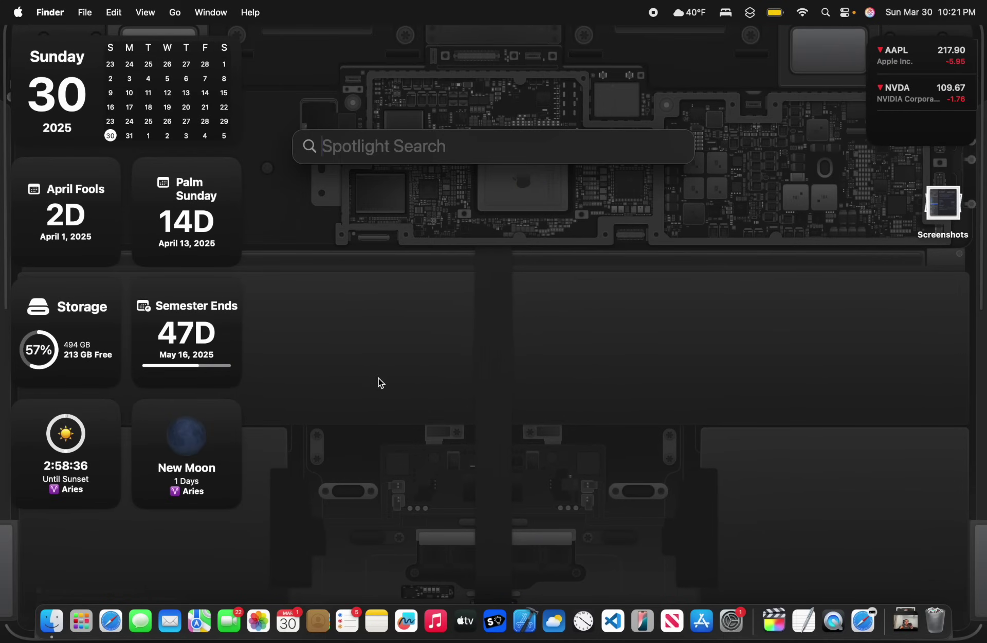
text(textEdit)
key(Return)
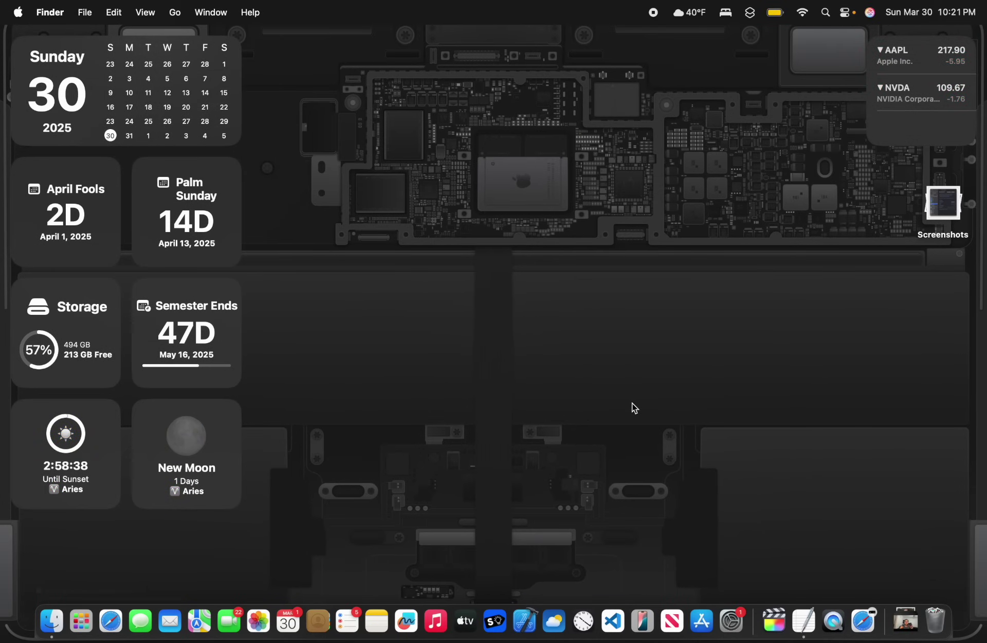
- Start a new document, then open the recent 'macos 15.4 new emojos' file
click(359, 370)
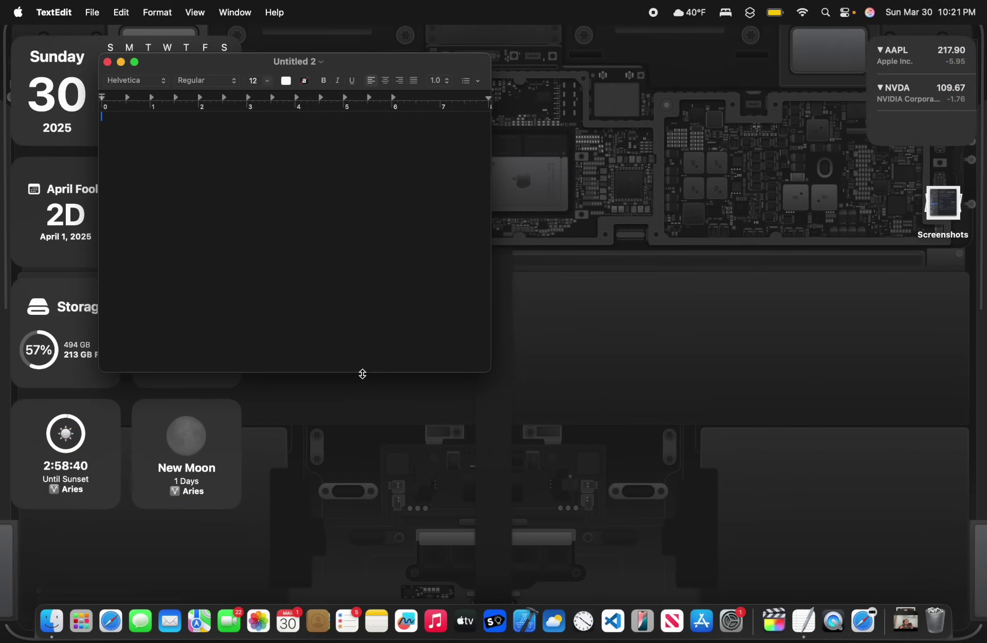
click(102, 14)
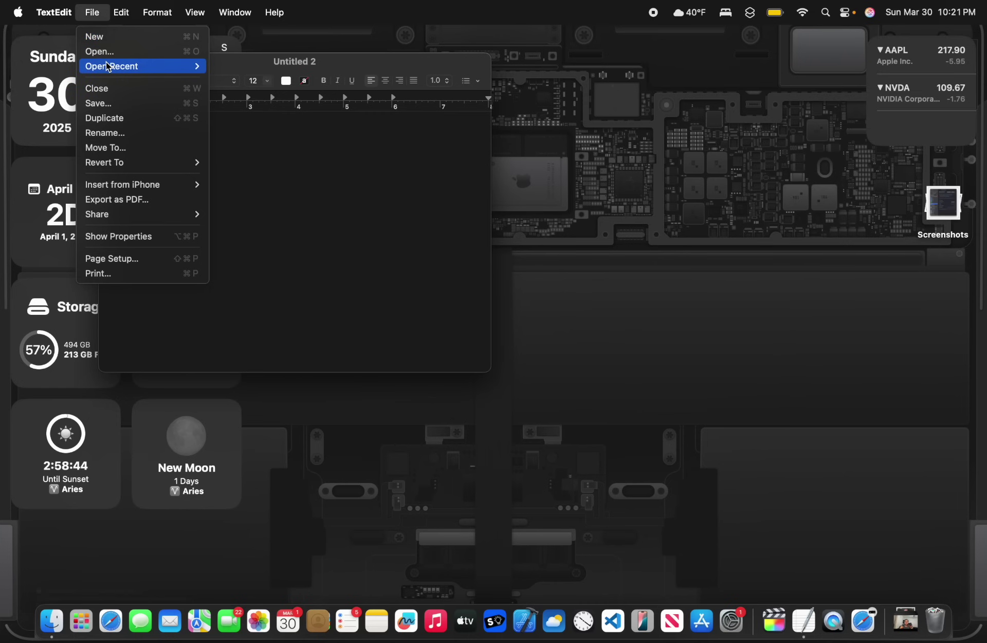
mouse_move(105, 61)
click(232, 81)
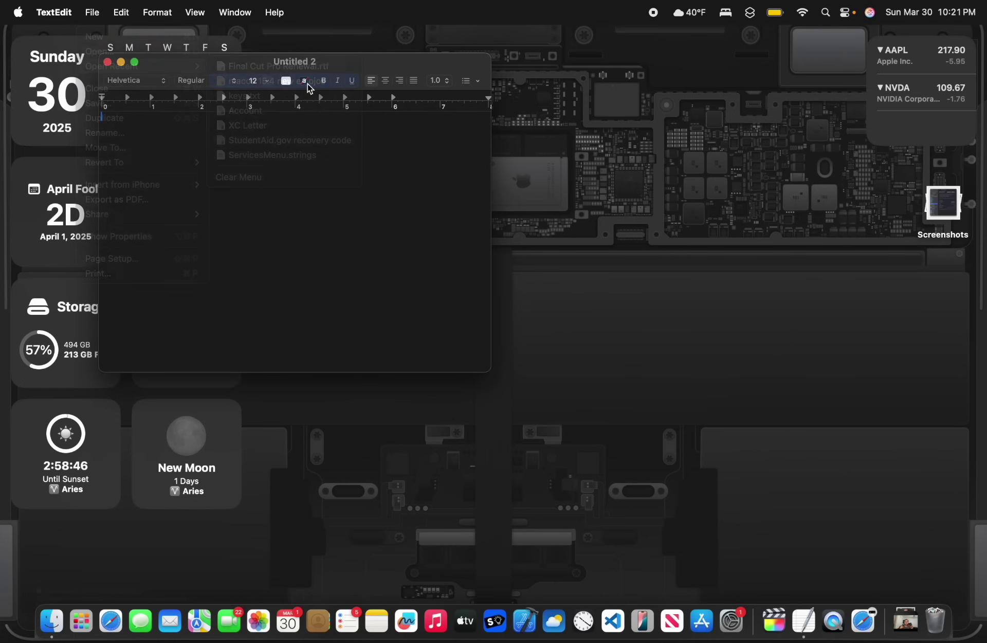
- Insert the Sark flag emoji after the purple splat and make the window fill the screen
click(317, 475)
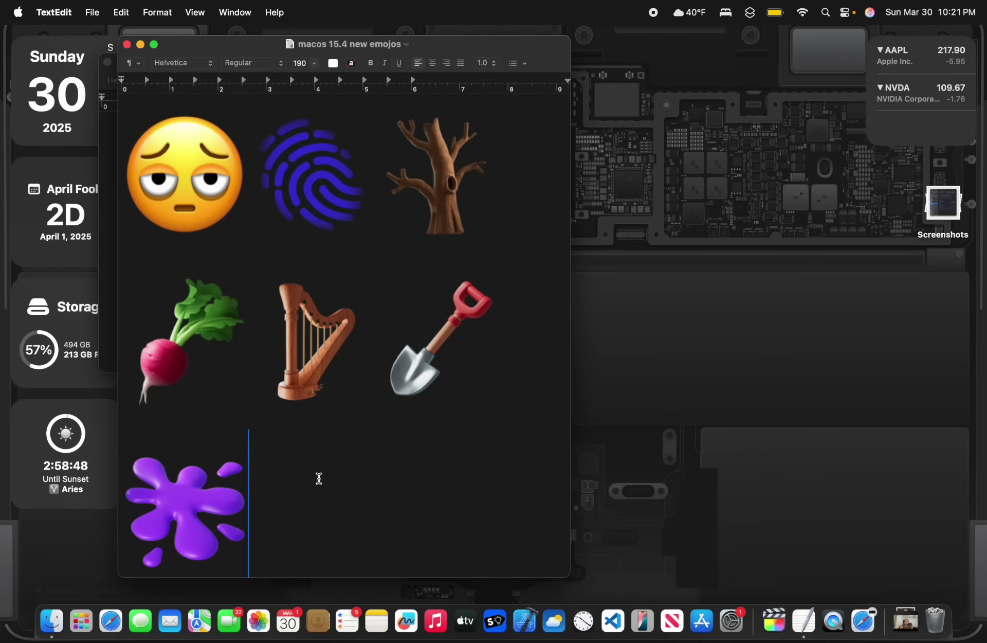
key(ctrl+super+space)
text(sark)
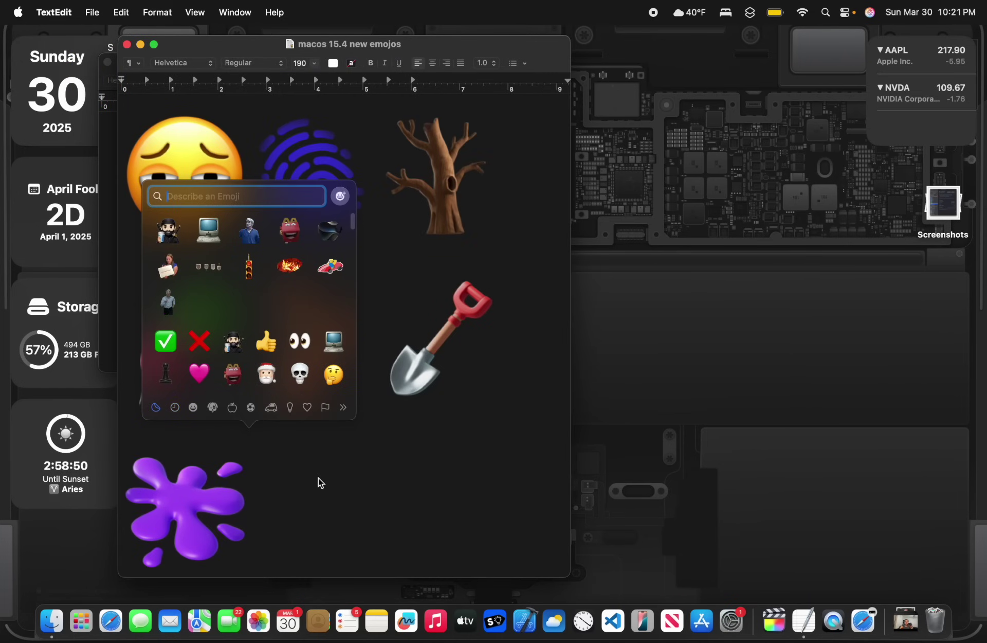
key(Return)
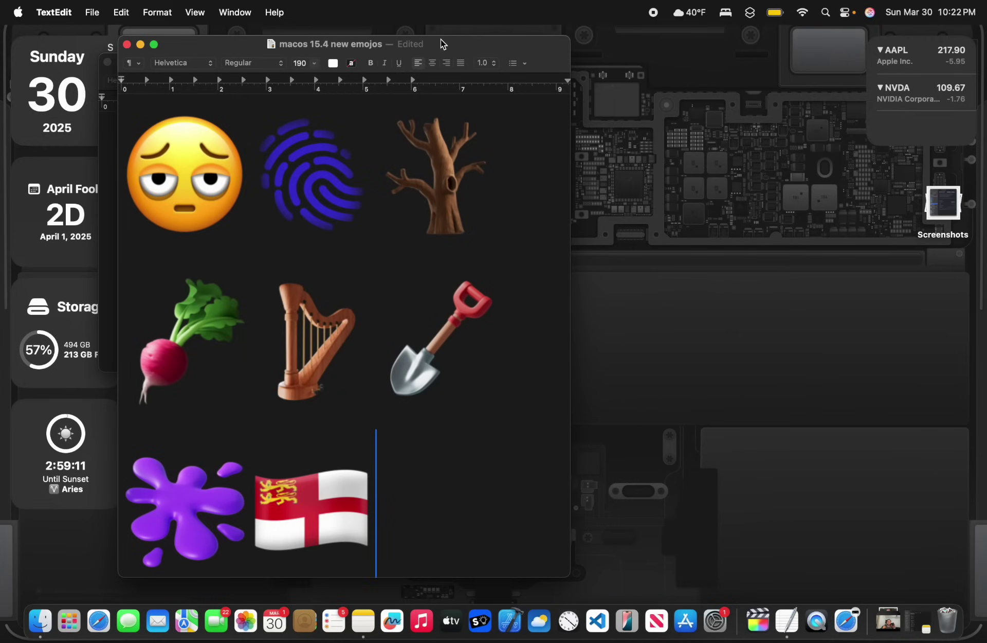
drag(442, 41, 581, 29)
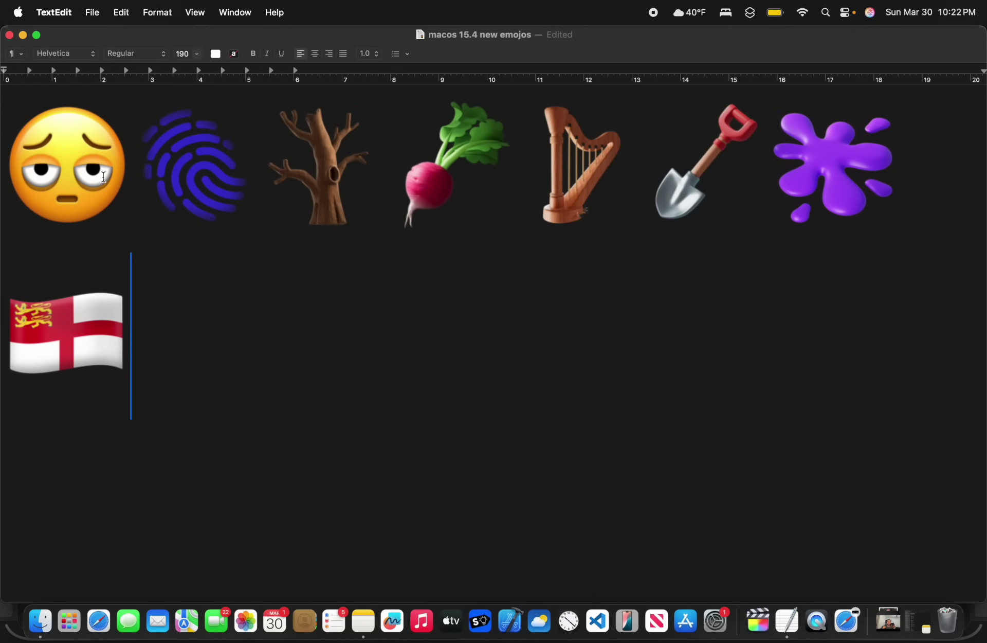
- Select the fingerprint, tree and harp emojis in turn
drag(104, 176, 66, 175)
drag(137, 171, 340, 164)
click(385, 165)
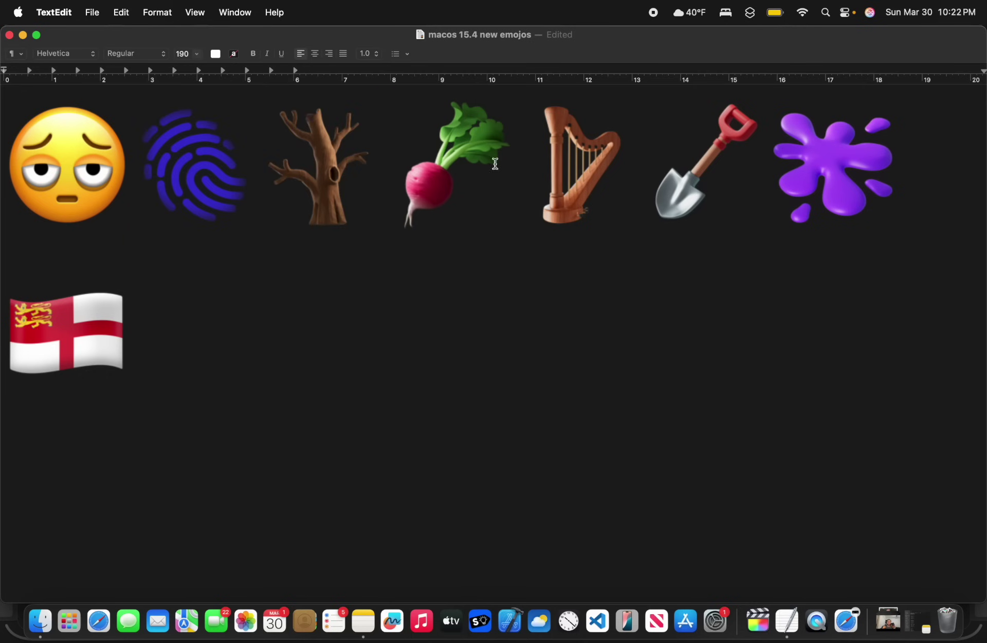
drag(535, 179, 609, 178)
click(655, 183)
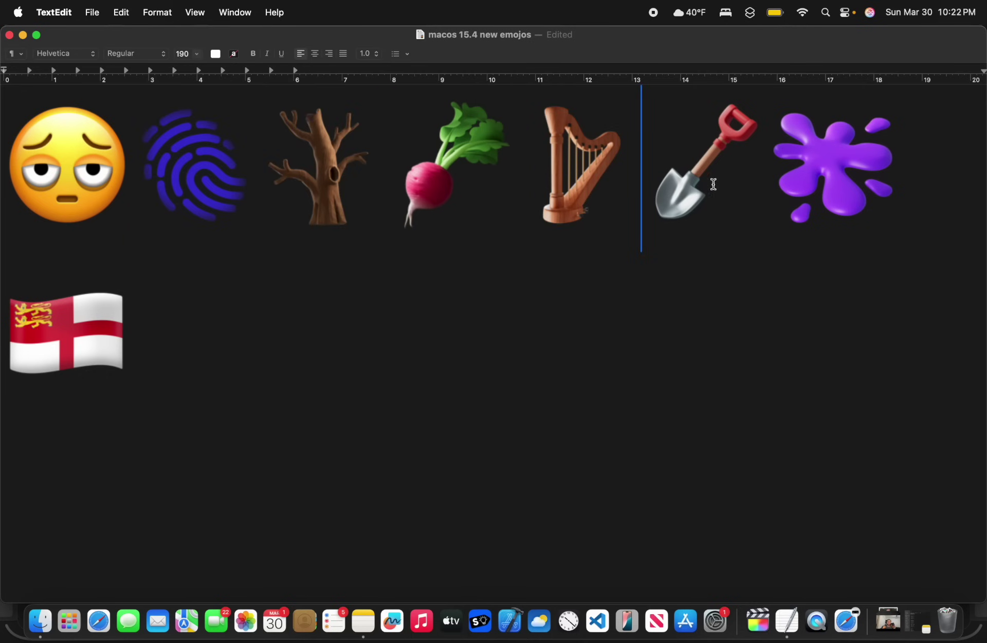
- Select the purple splat emoji, then select the Sark flag emoji
click(815, 175)
double_click(814, 176)
click(415, 406)
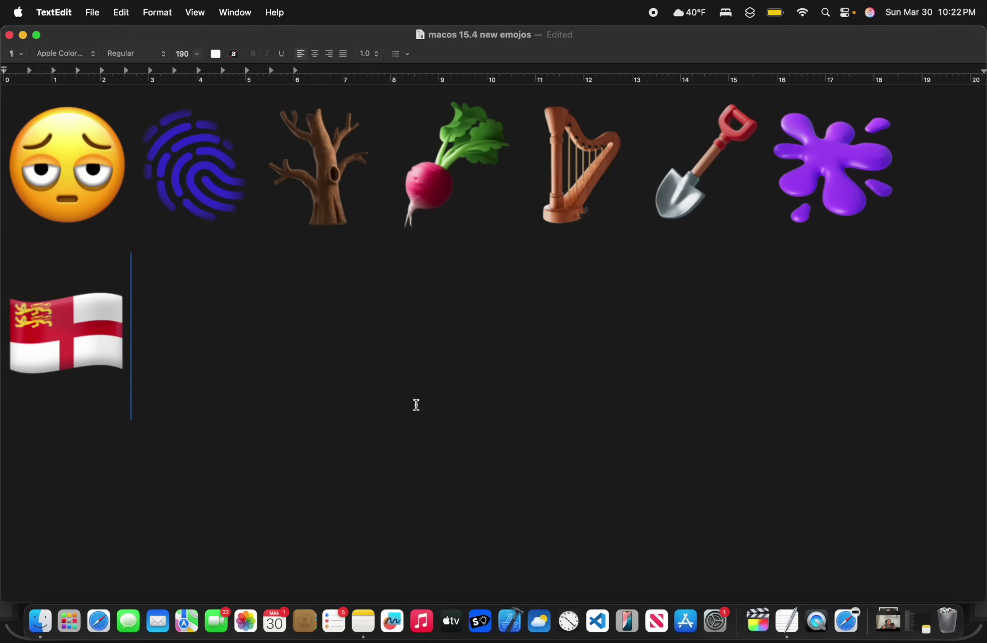
drag(414, 406, 2, 358)
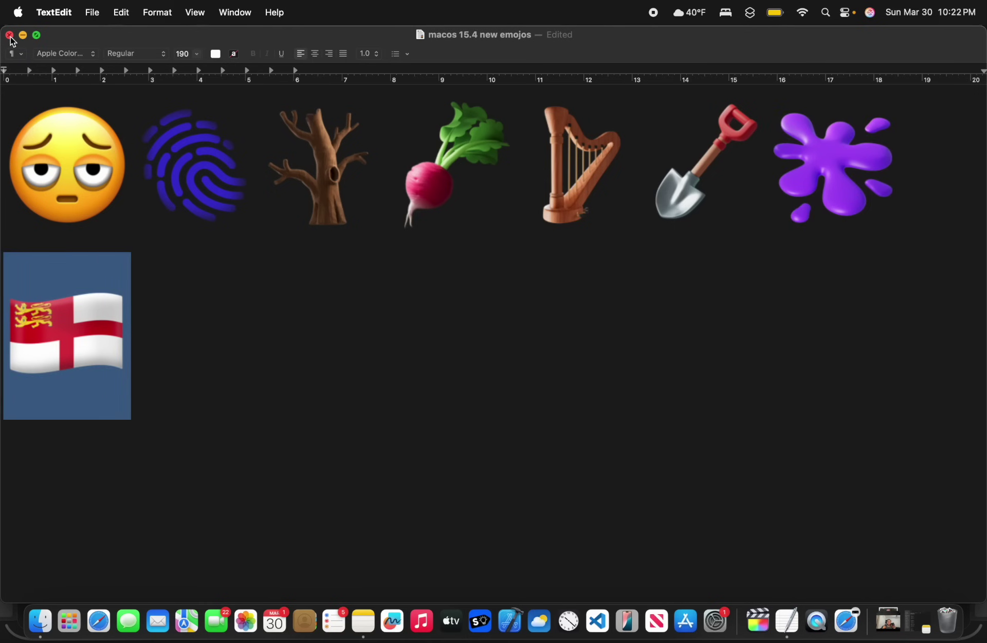
click(155, 246)
key(shift+Left)
- Close the emoji document and launch Mail from the Dock
click(9, 35)
right_click(158, 623)
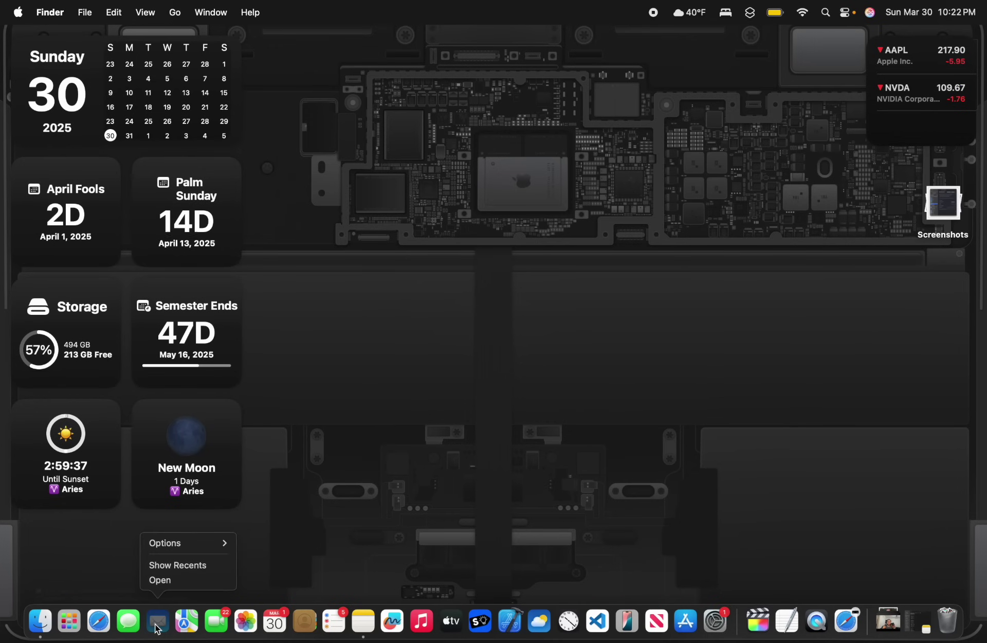
click(158, 622)
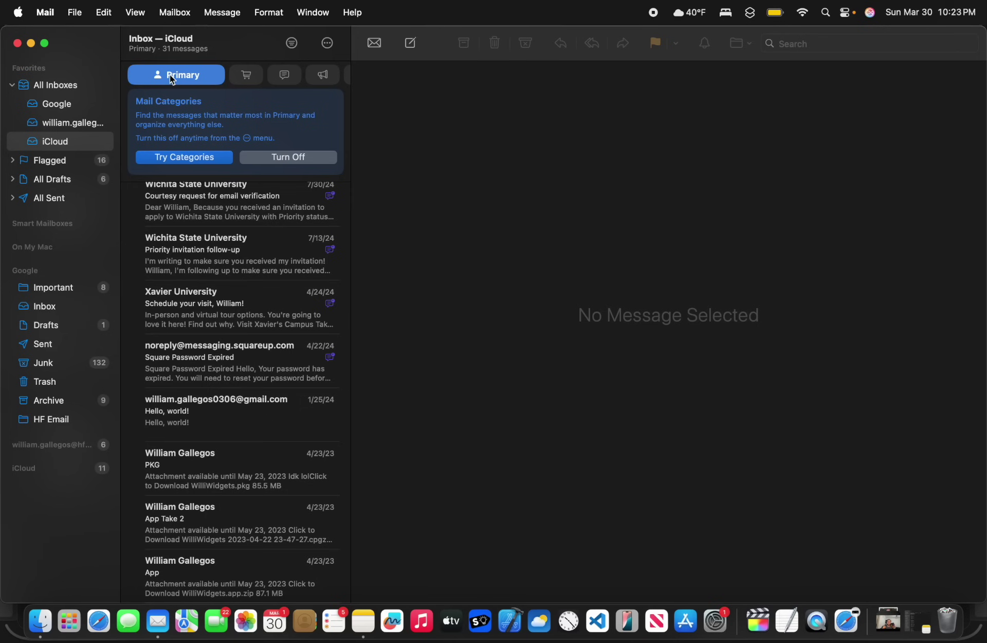
- View the inbox's Promotions, Updates and All Mail categories
click(313, 77)
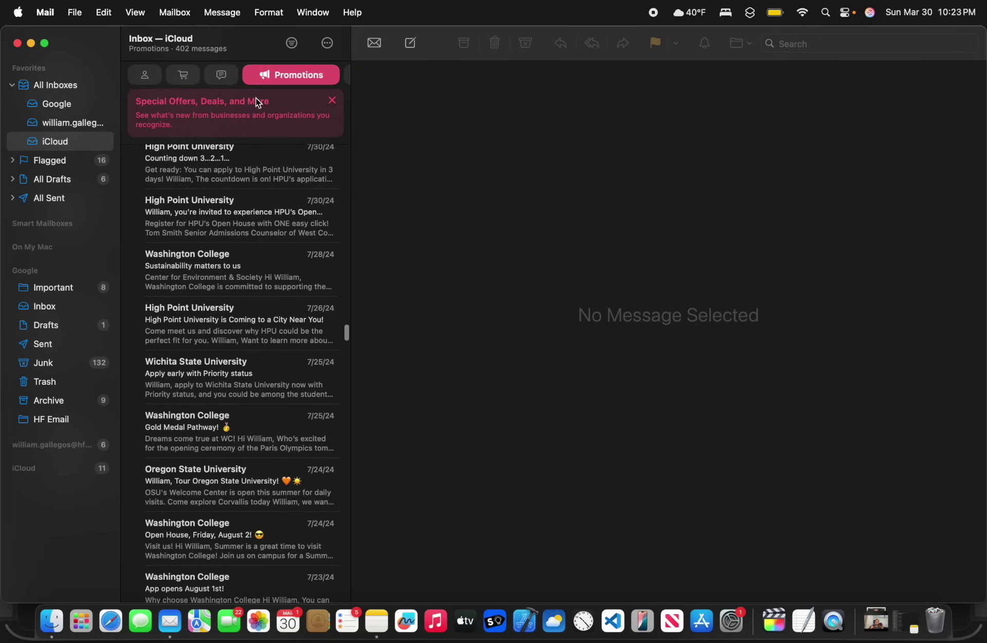
click(230, 79)
click(321, 76)
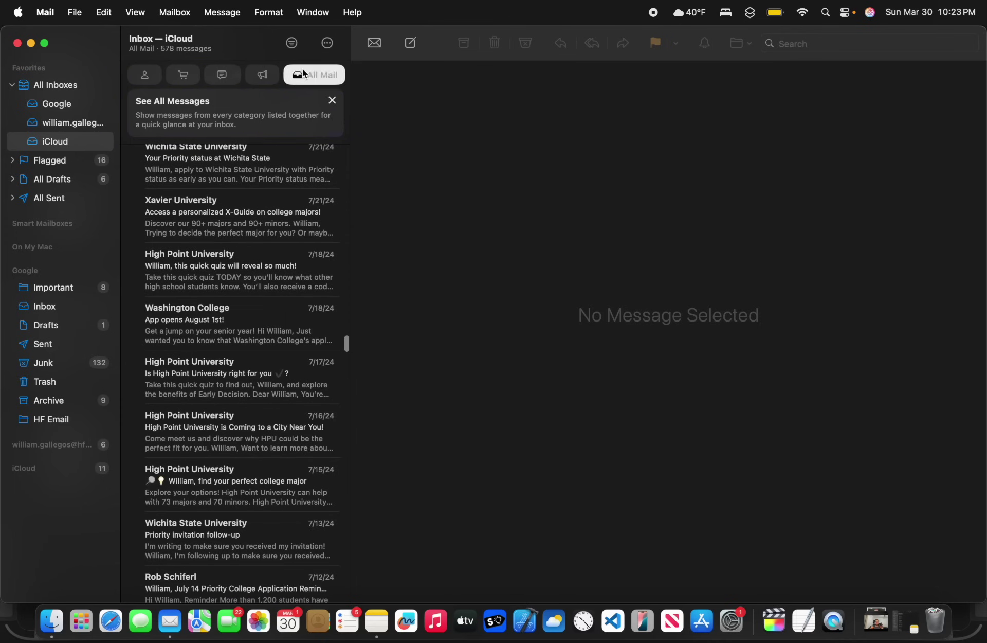
- Turn Show Mail Categories off and back on, then close the Mail window
click(325, 51)
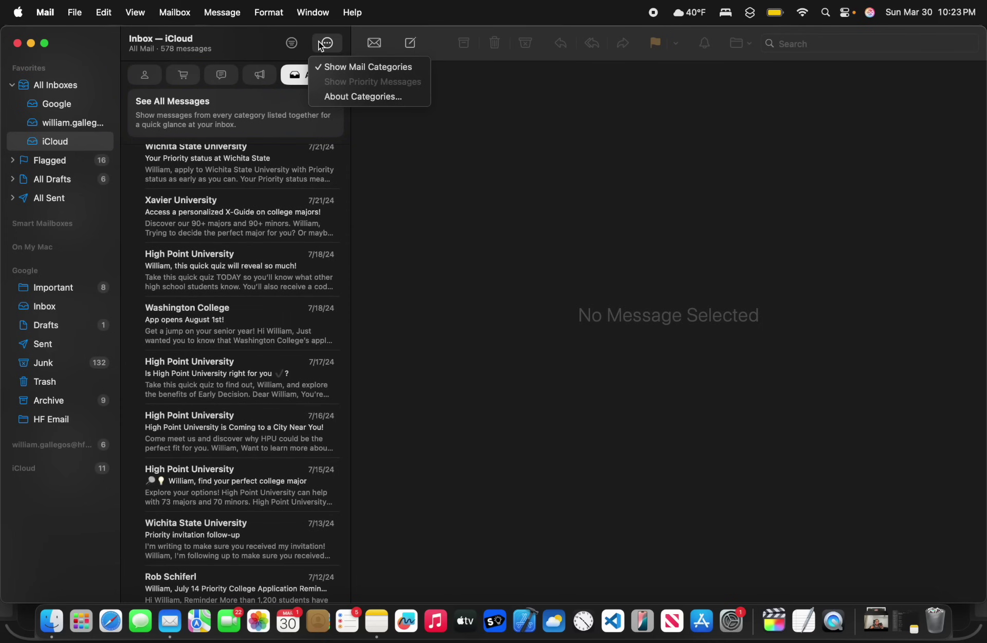
click(324, 67)
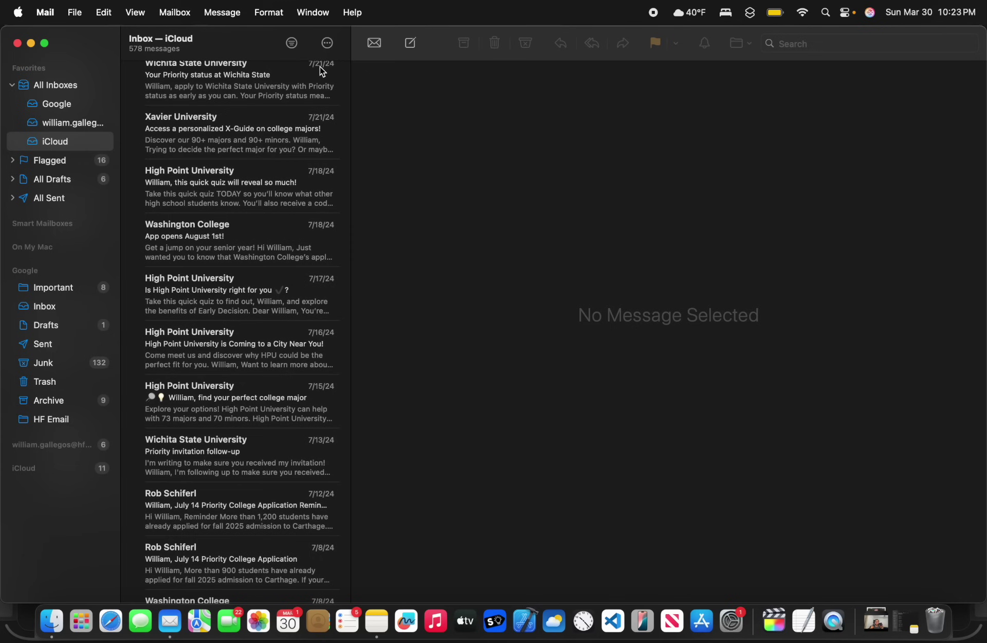
click(321, 45)
click(330, 66)
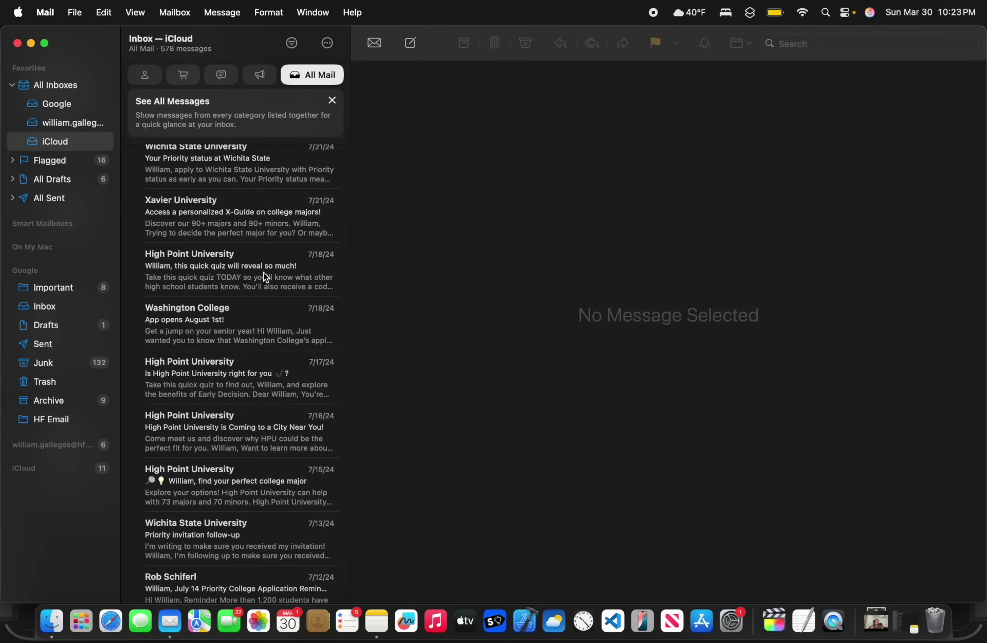
click(17, 44)
- Review the site's Connection Security Details in Safari and dismiss them
click(50, 12)
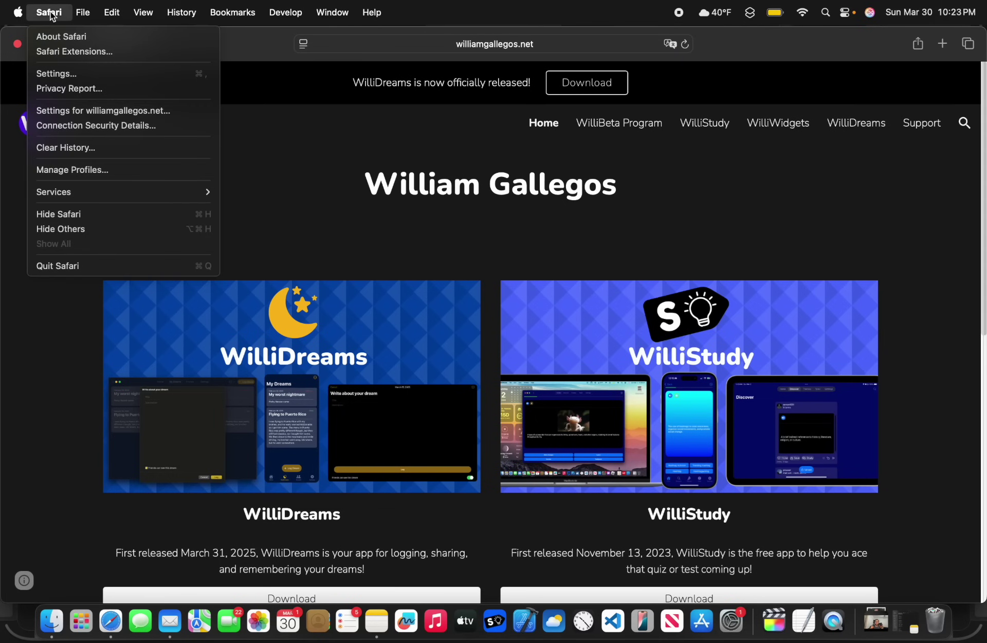
click(55, 128)
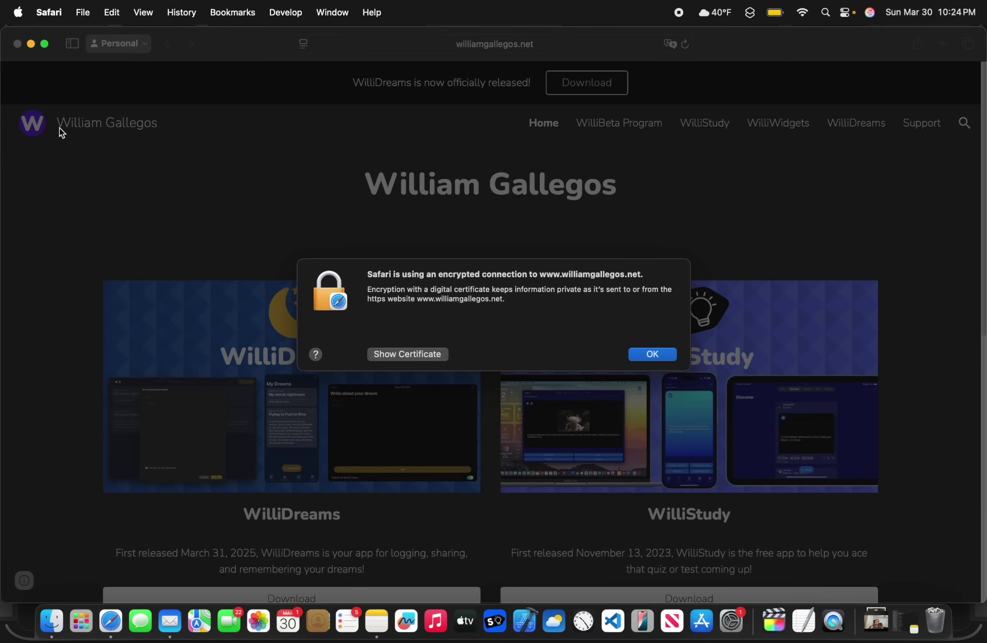
click(663, 355)
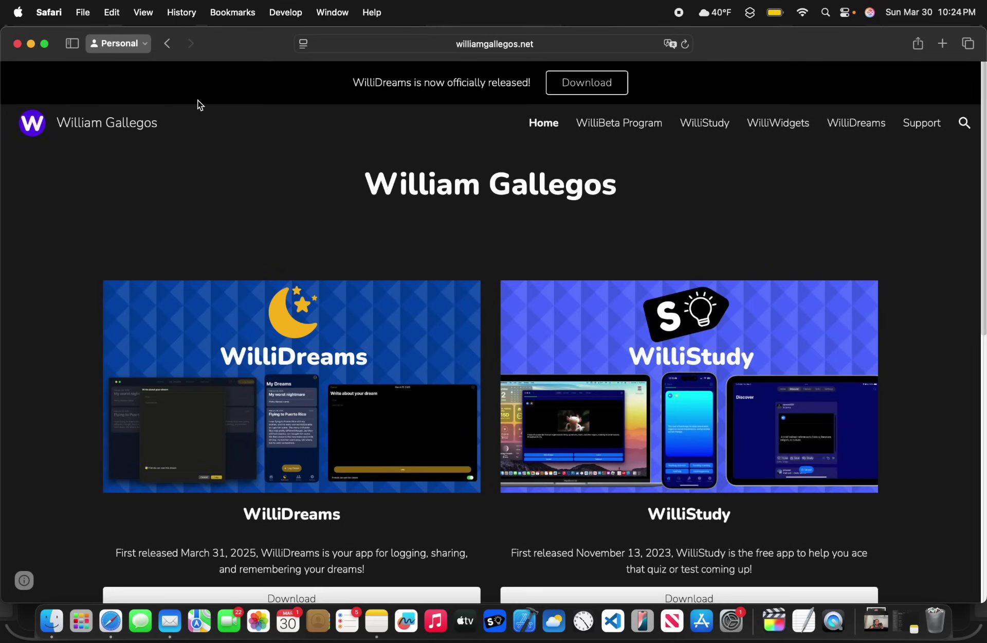
- Reopen the connection security details to inspect the certificate chain, then open them again
click(57, 11)
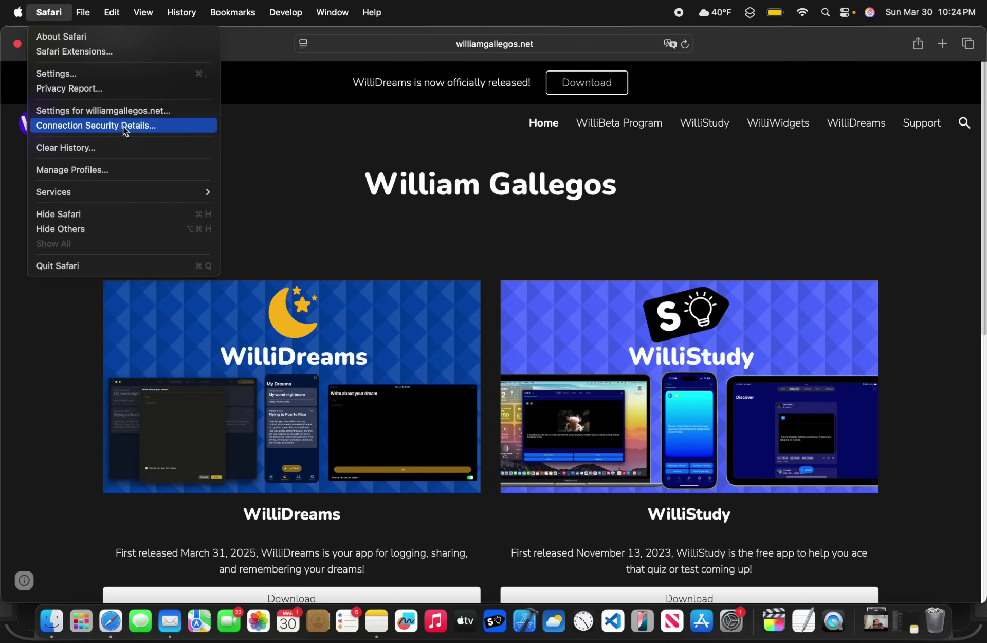
click(61, 128)
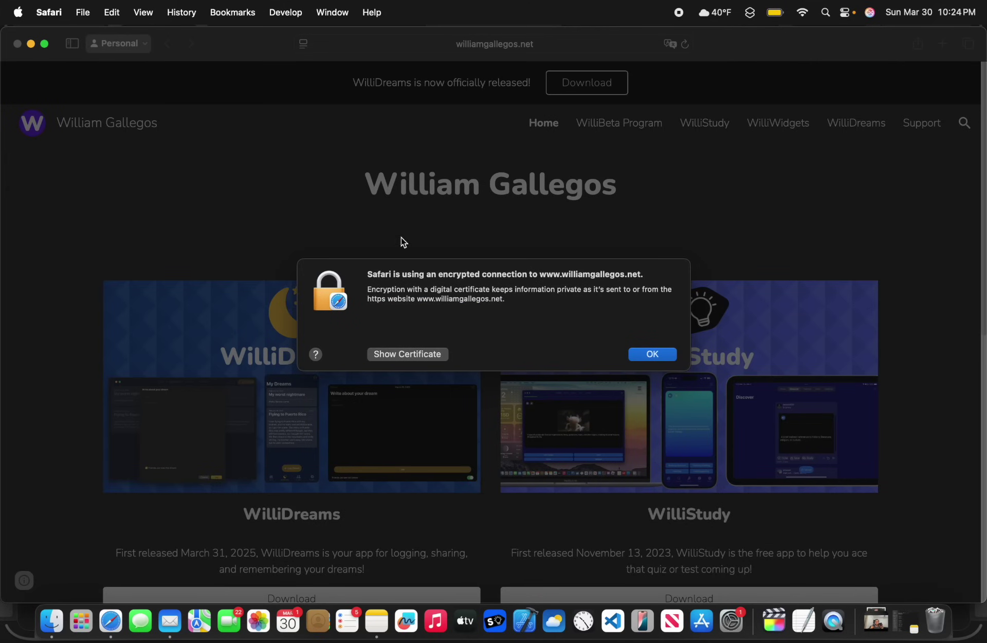
click(421, 354)
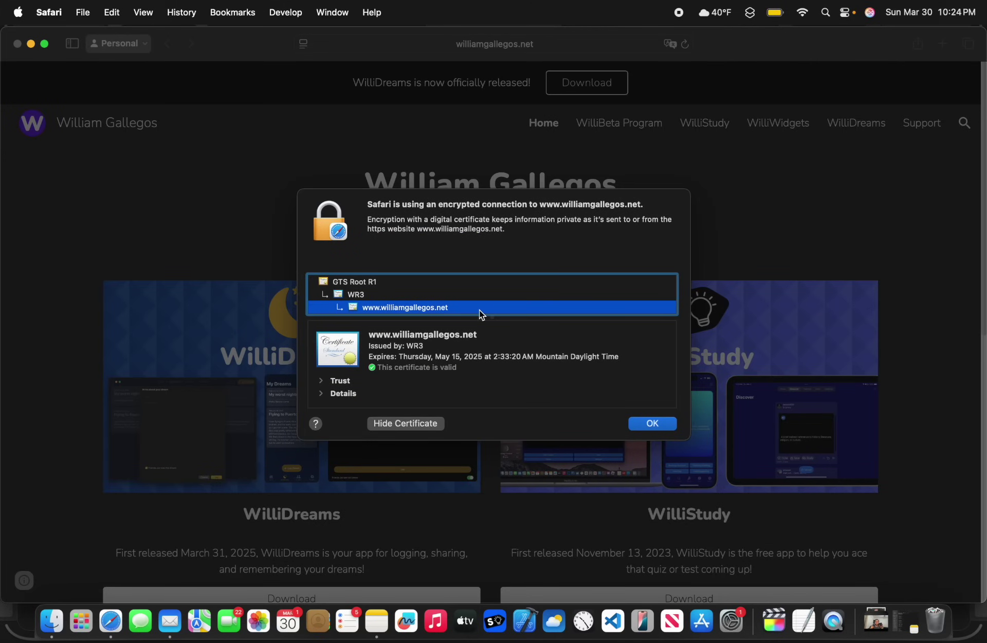
scroll(482, 314, up, 3)
click(637, 425)
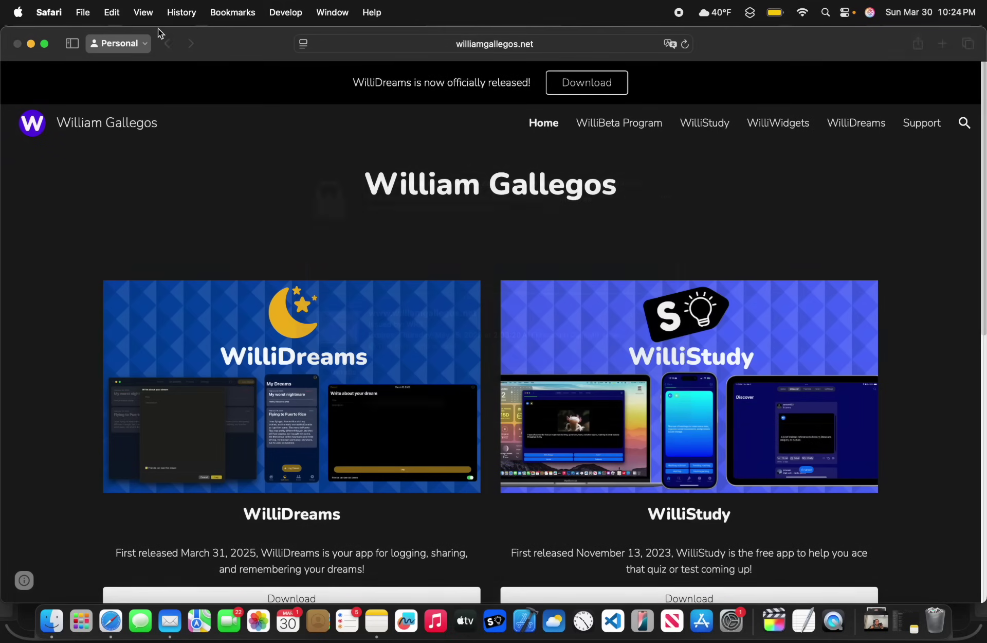
click(46, 11)
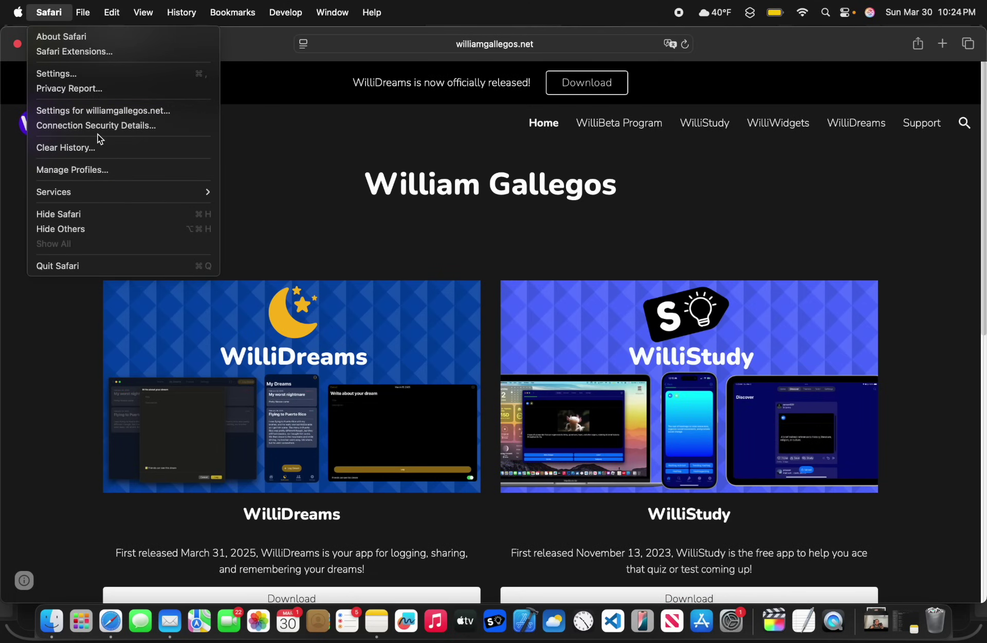
click(66, 126)
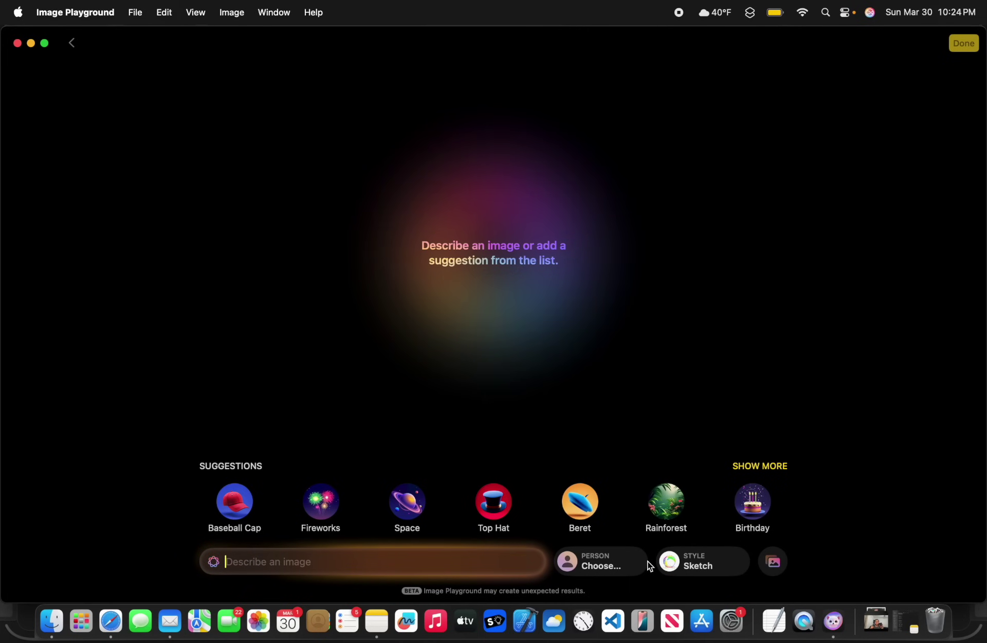
- Add the Top Hat and Beret concepts to the Image Playground image
click(689, 568)
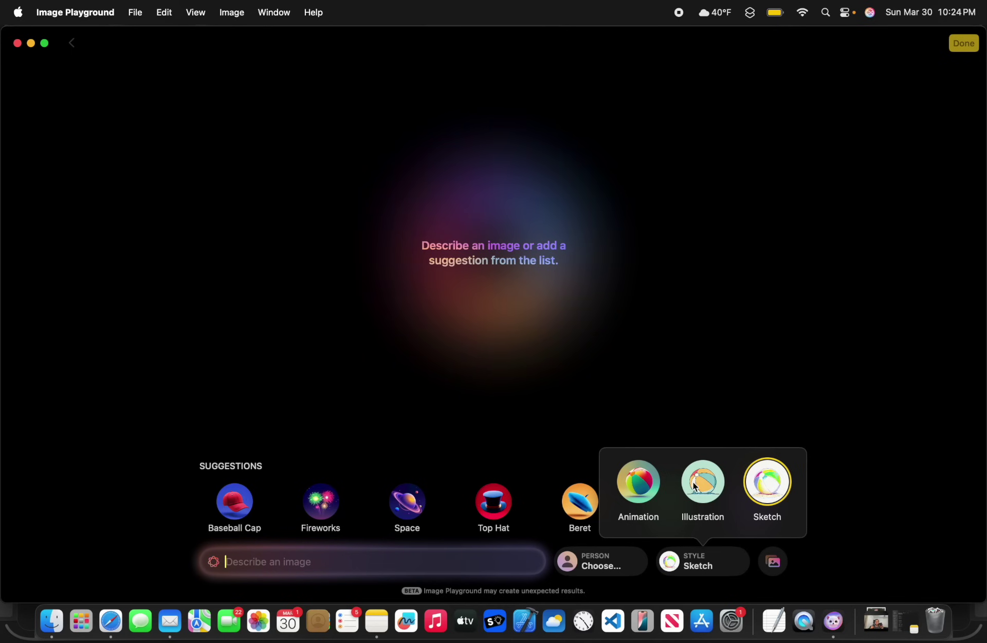
click(419, 544)
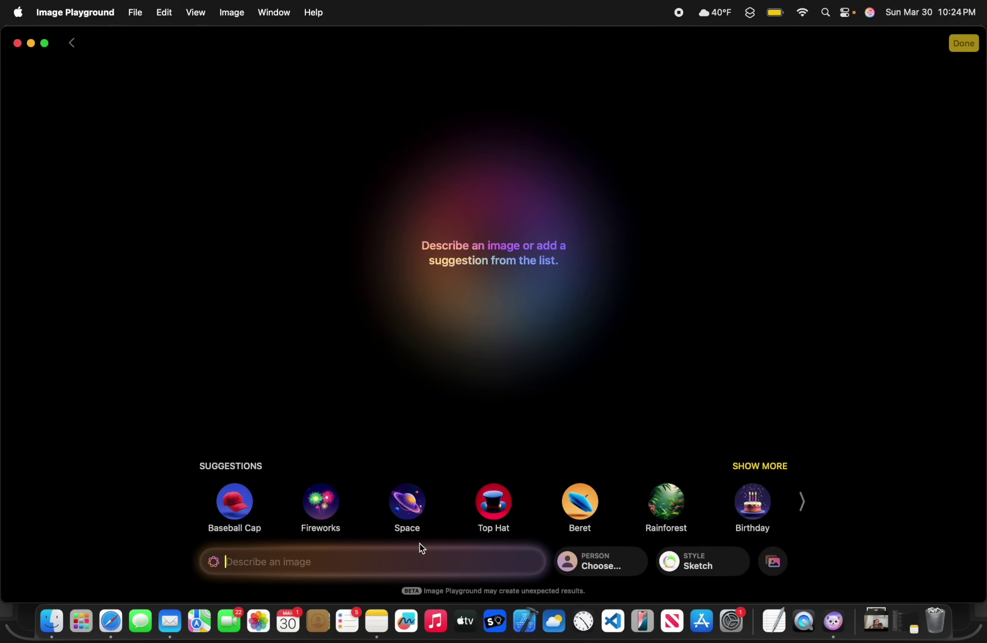
click(482, 511)
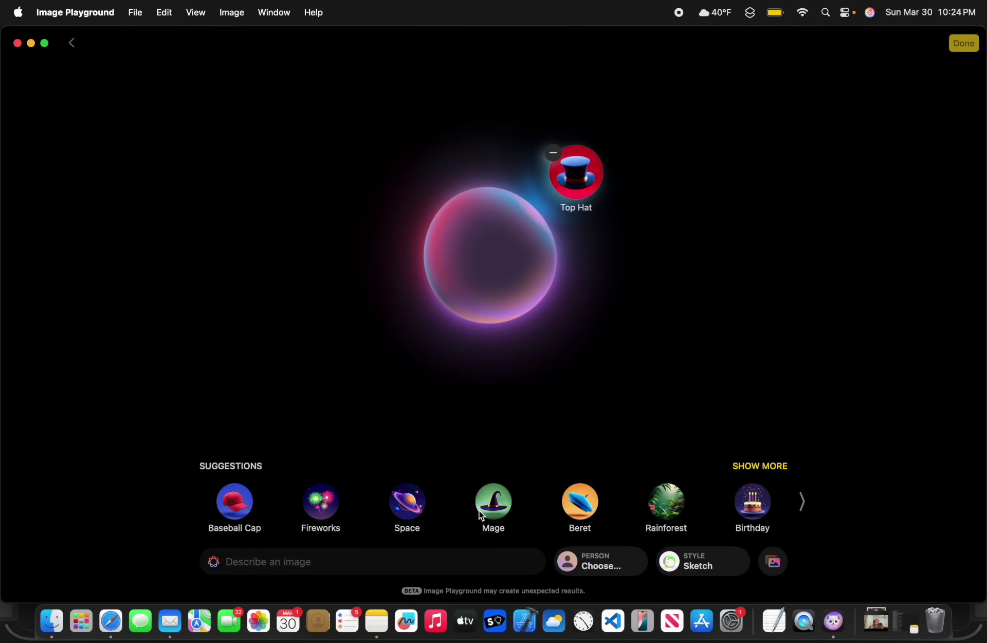
click(570, 514)
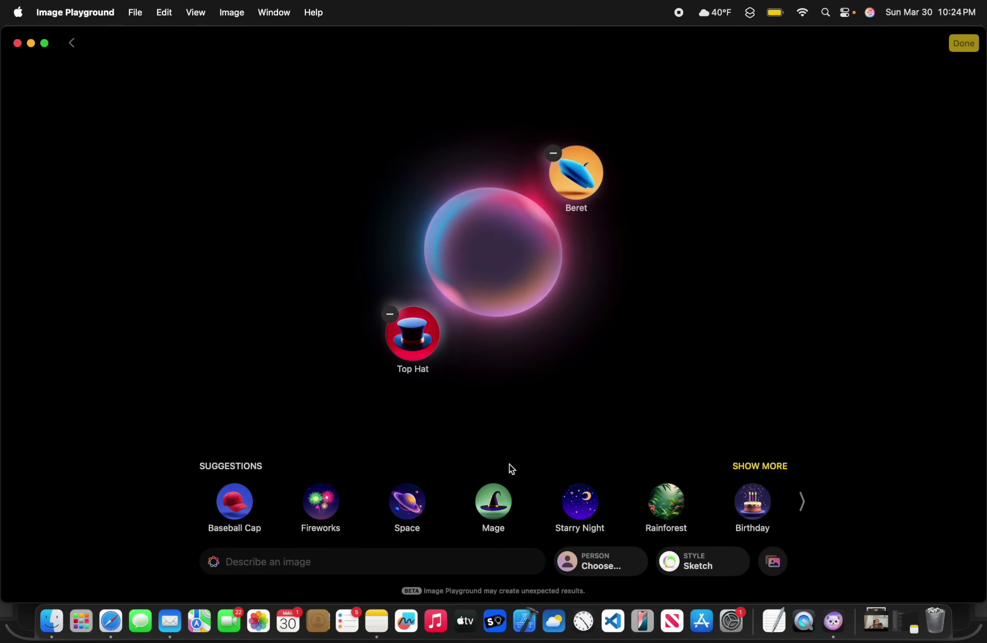
- Try the Illustration and Sketch styles, then settle on the Animation style
click(699, 561)
click(706, 482)
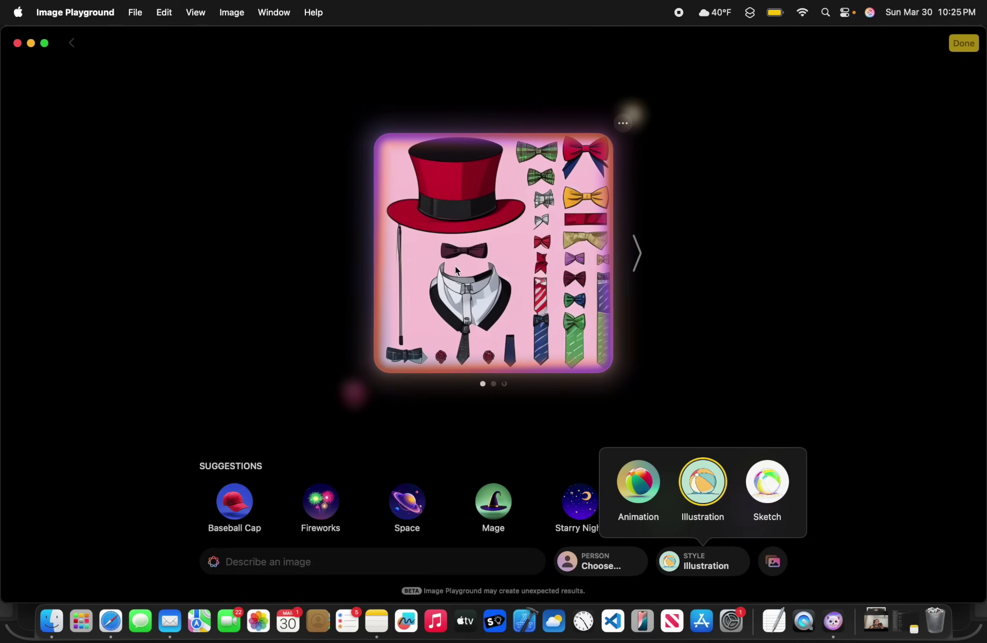
click(768, 482)
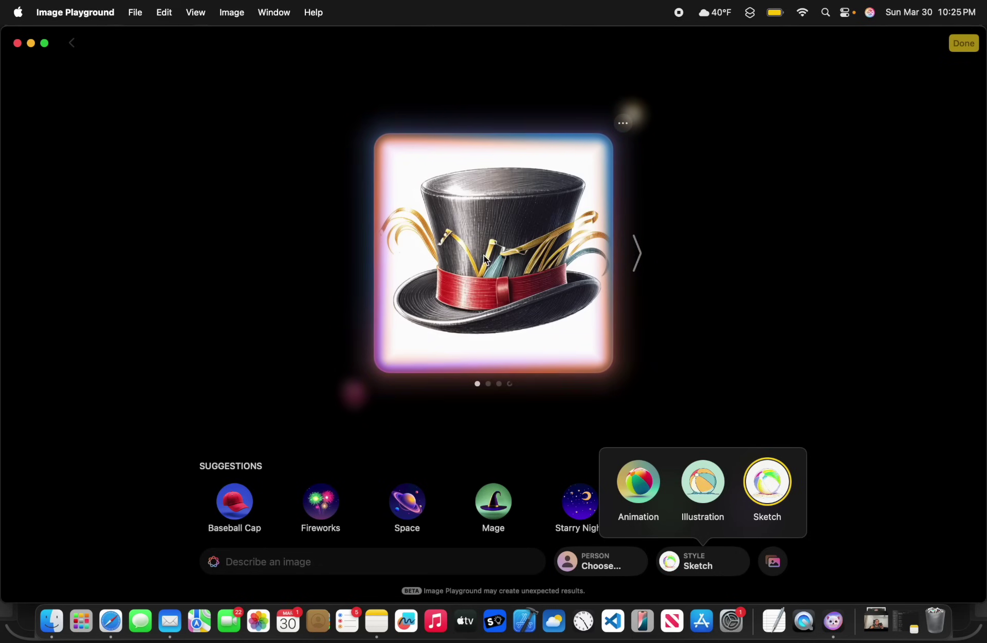
click(626, 496)
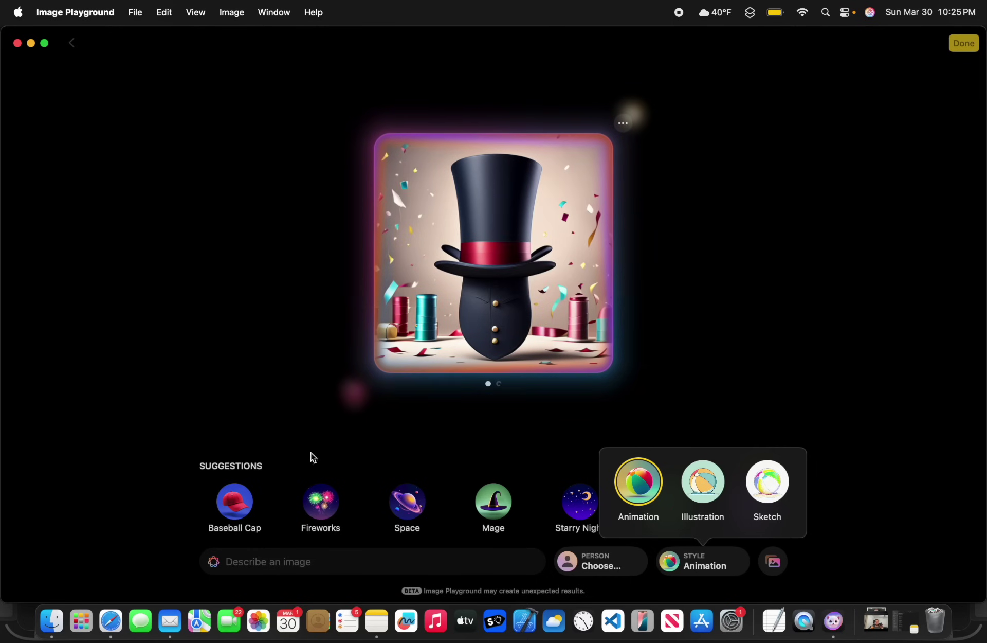
click(661, 369)
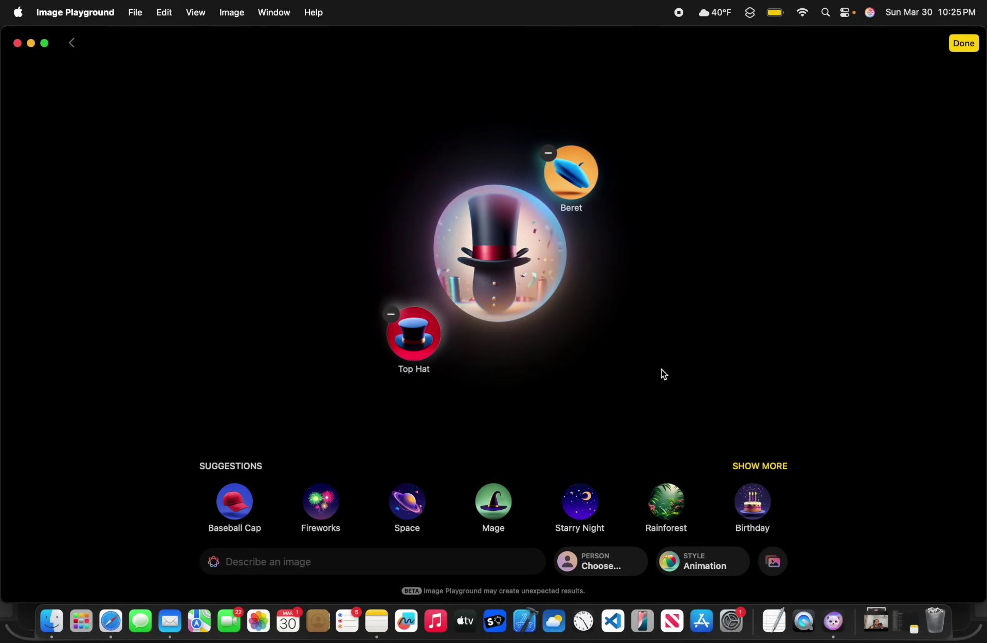
click(80, 9)
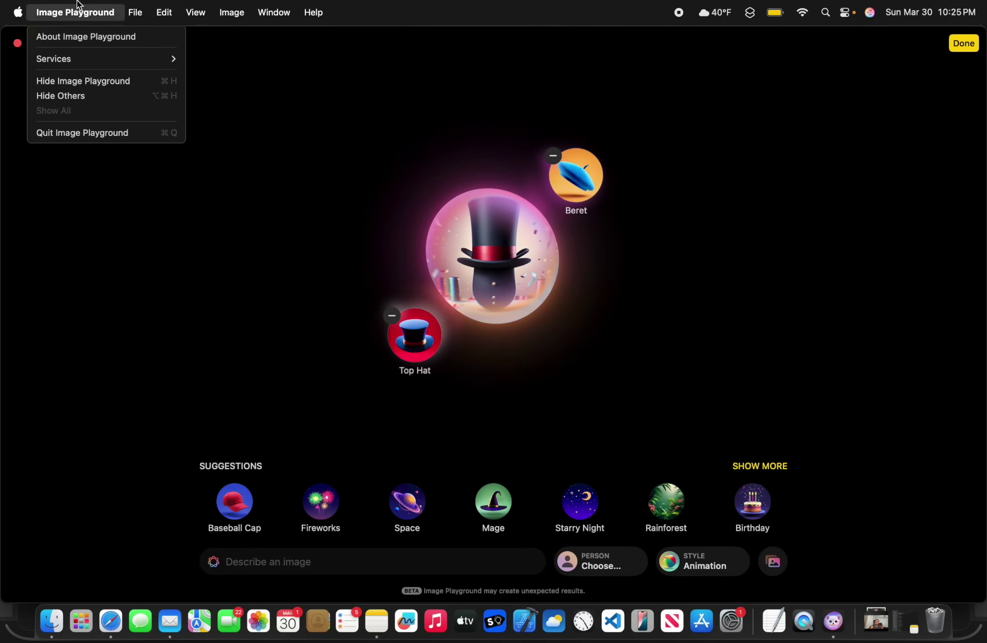
key(Escape)
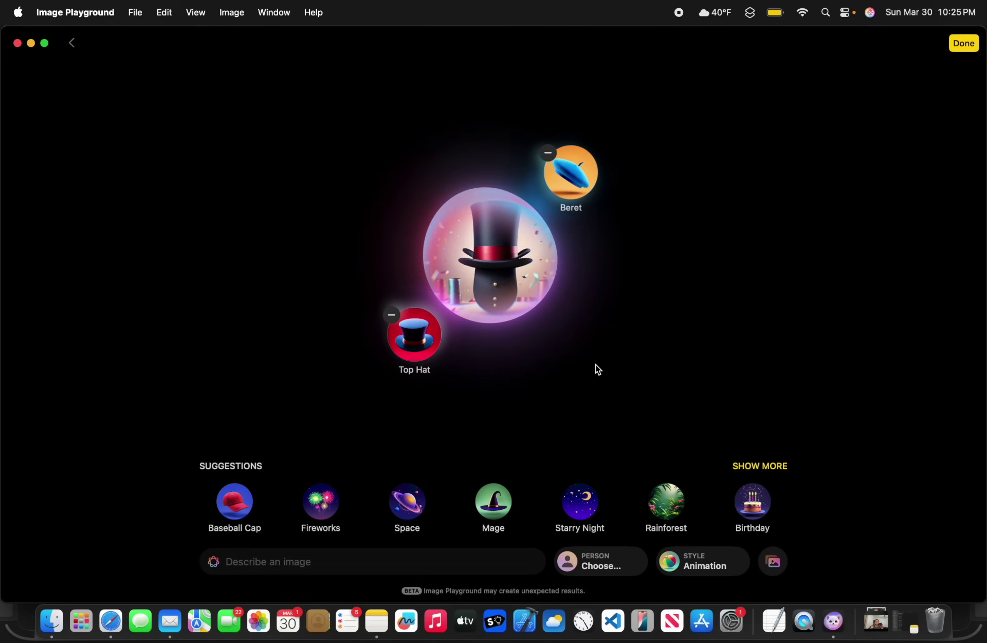
- Add the Spring and Sunset themes, remove Beret, and browse the Costumes and Accessories concepts
scroll(743, 522, down, 3)
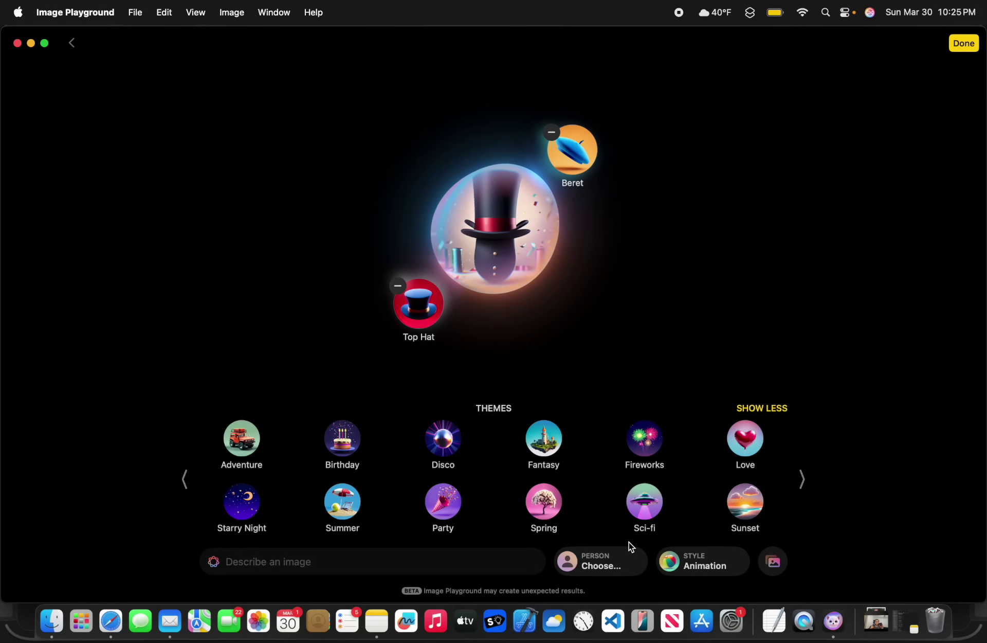
click(581, 472)
click(803, 503)
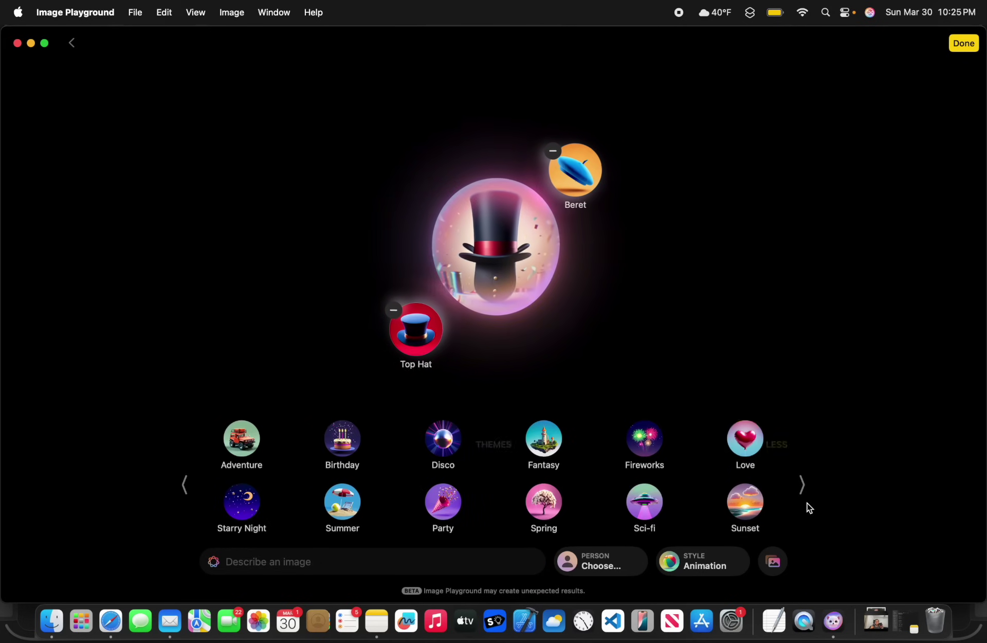
click(551, 504)
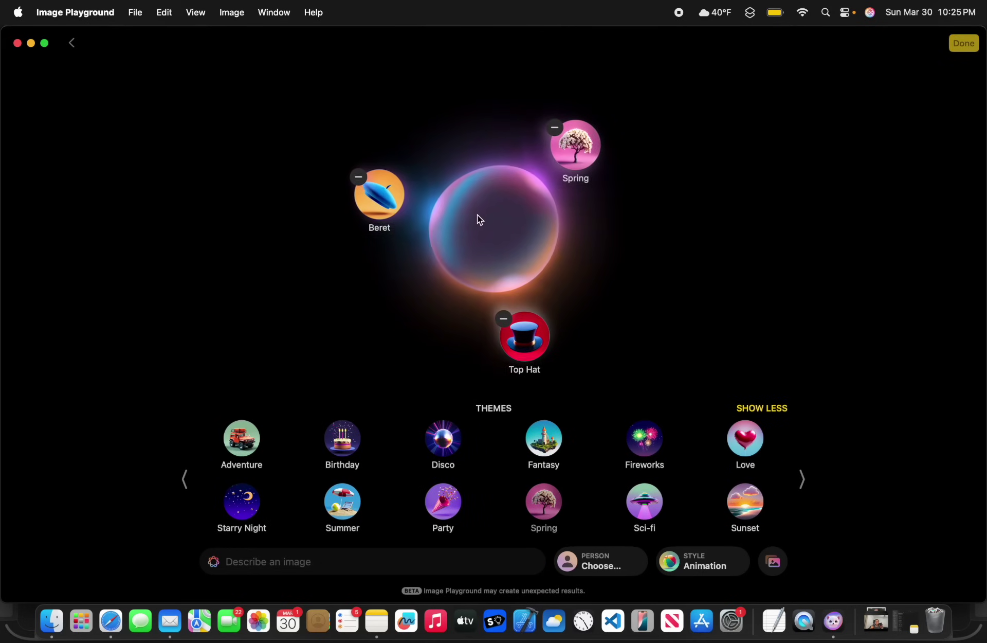
click(359, 177)
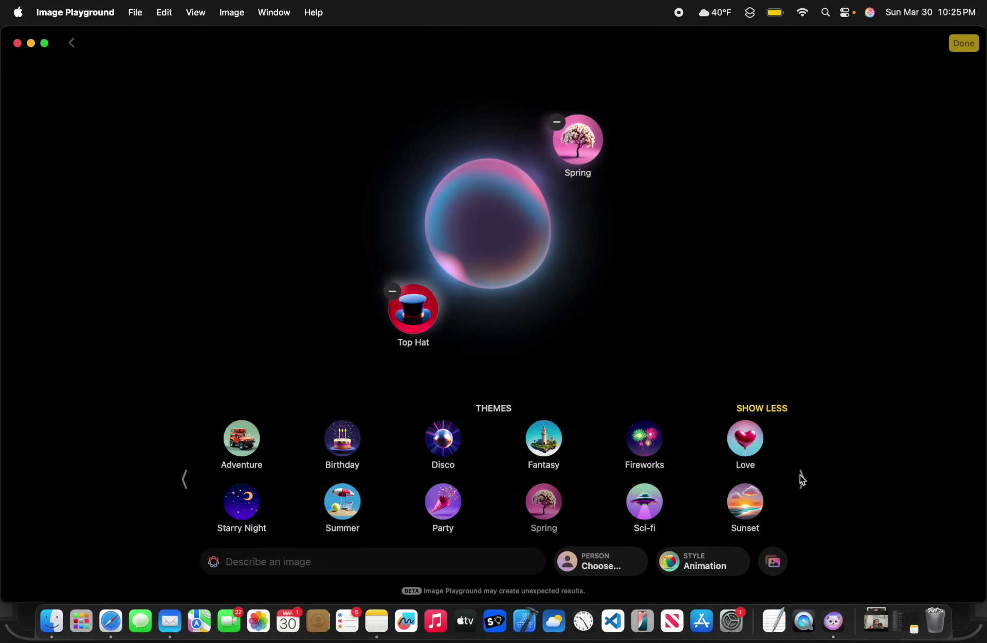
click(741, 501)
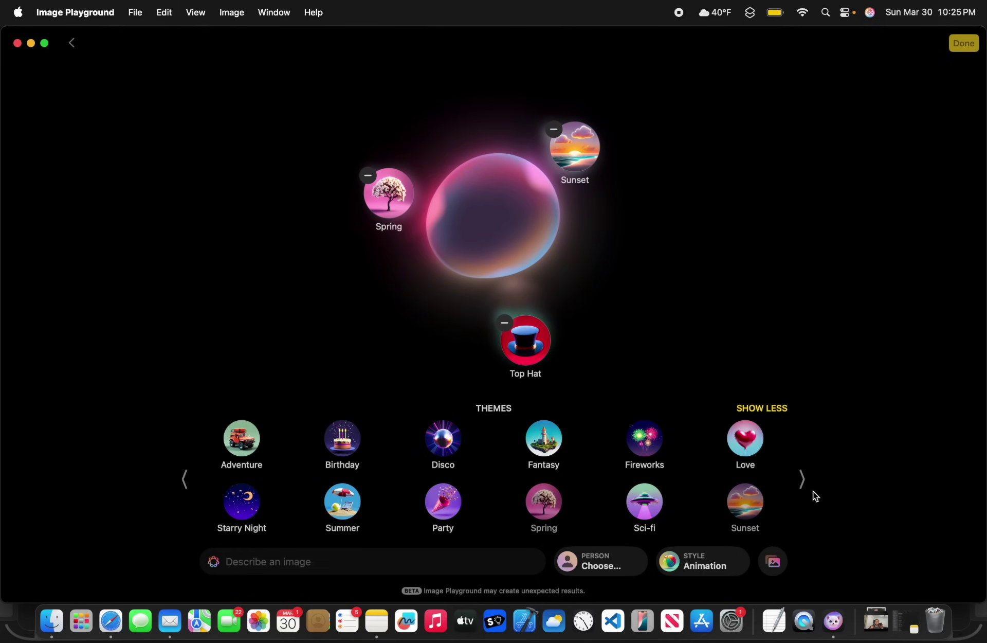
click(802, 478)
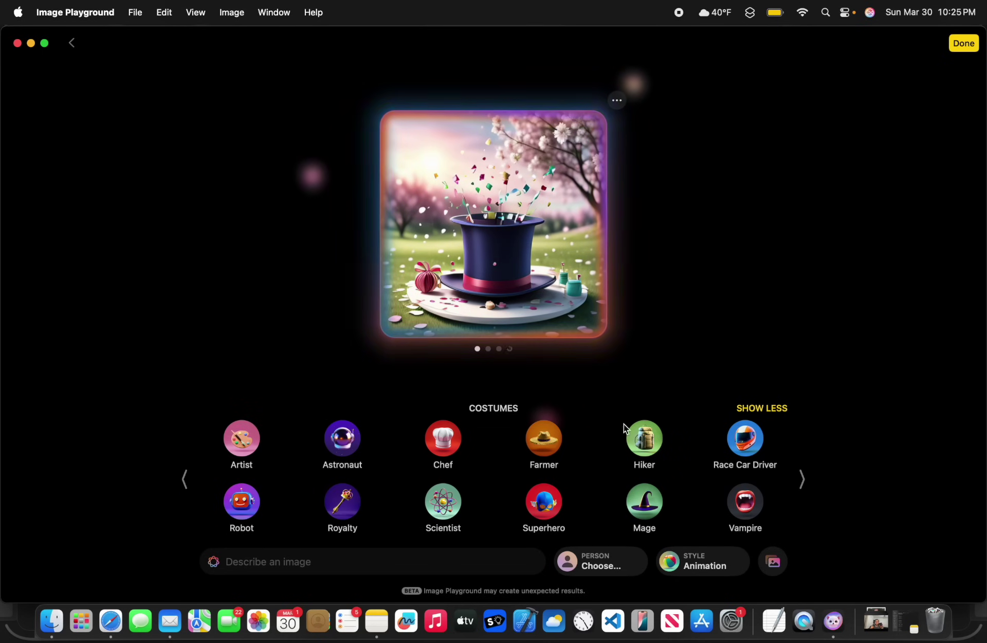
click(803, 483)
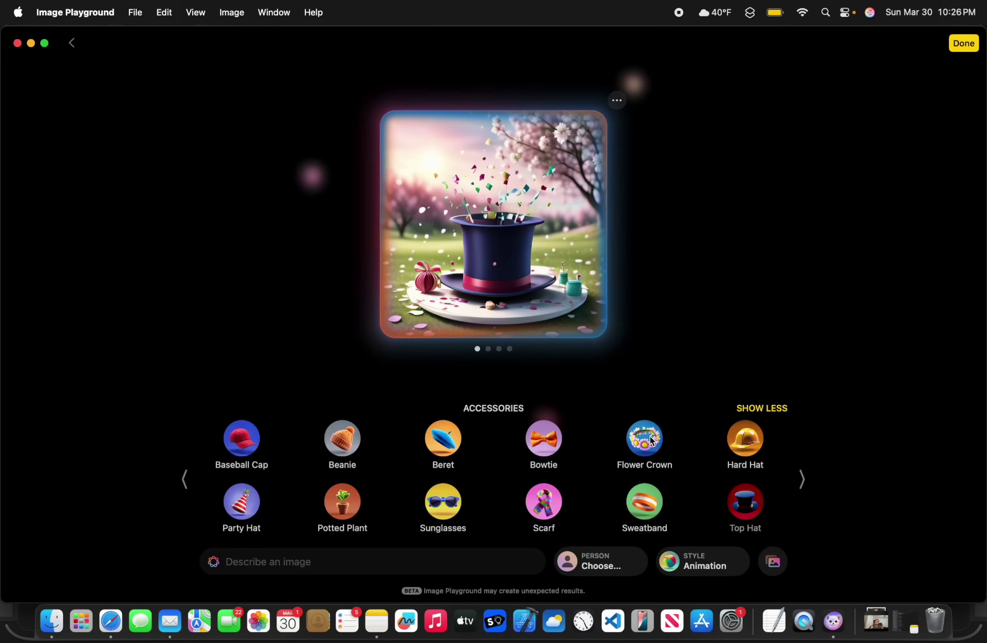
- Browse to Places concepts, then ask Siri 'What can I do?' and type 'will'
click(802, 479)
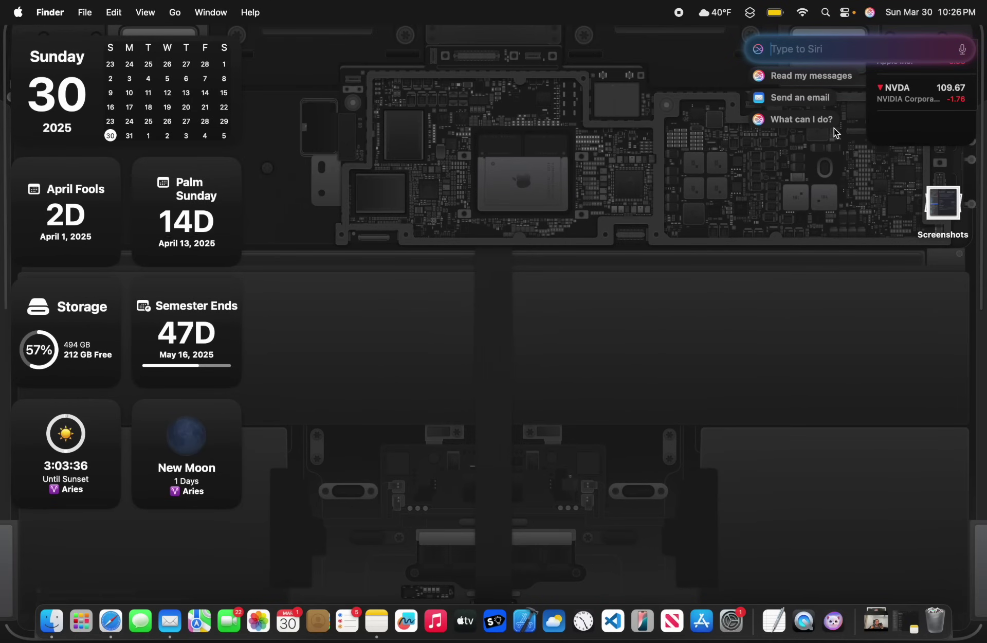
click(789, 120)
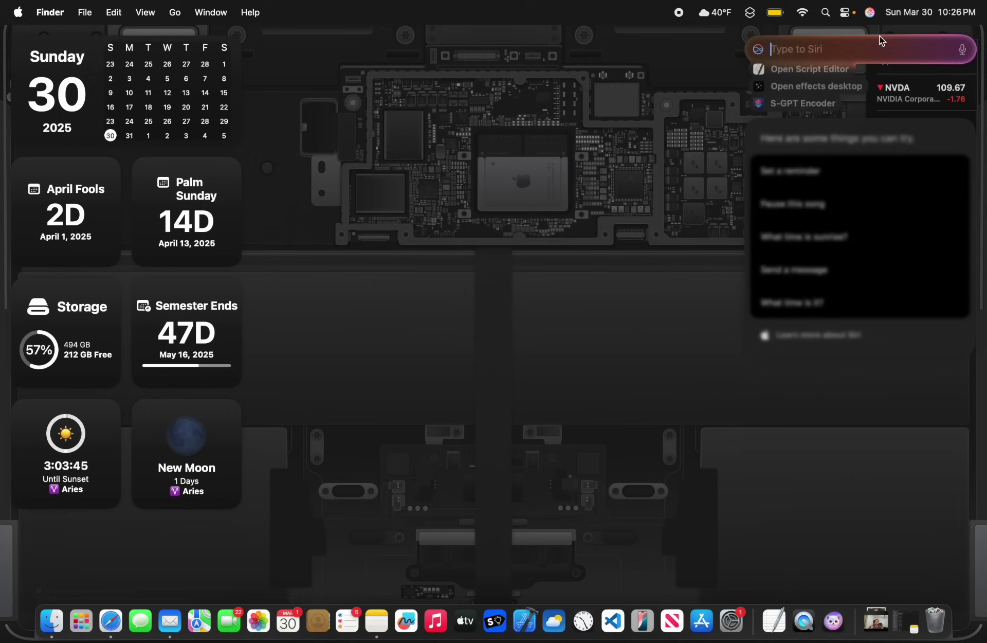
text(will)
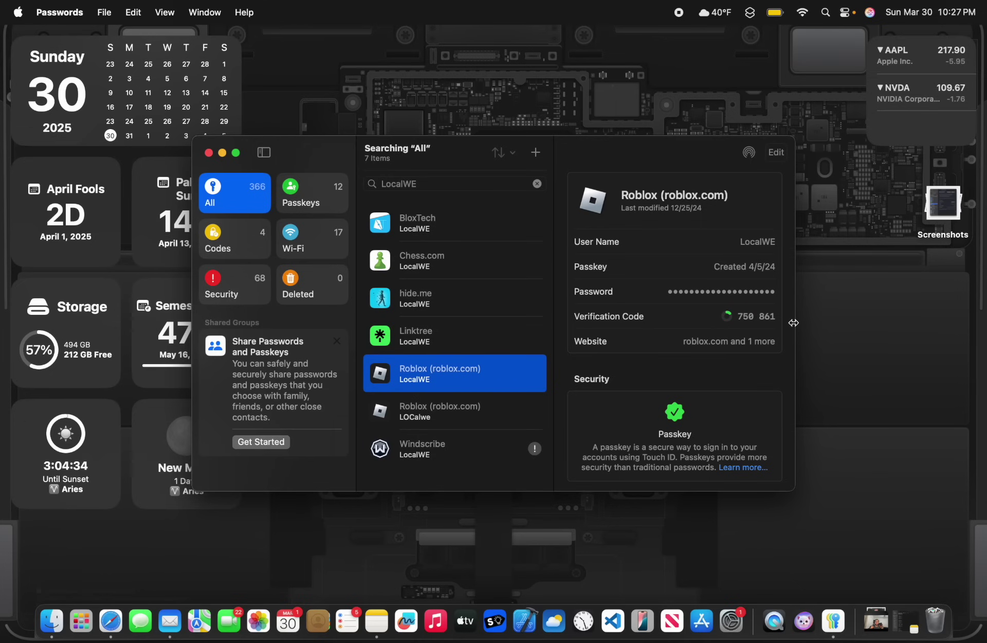
- Copy the verification code from the Roblox login entry
click(756, 319)
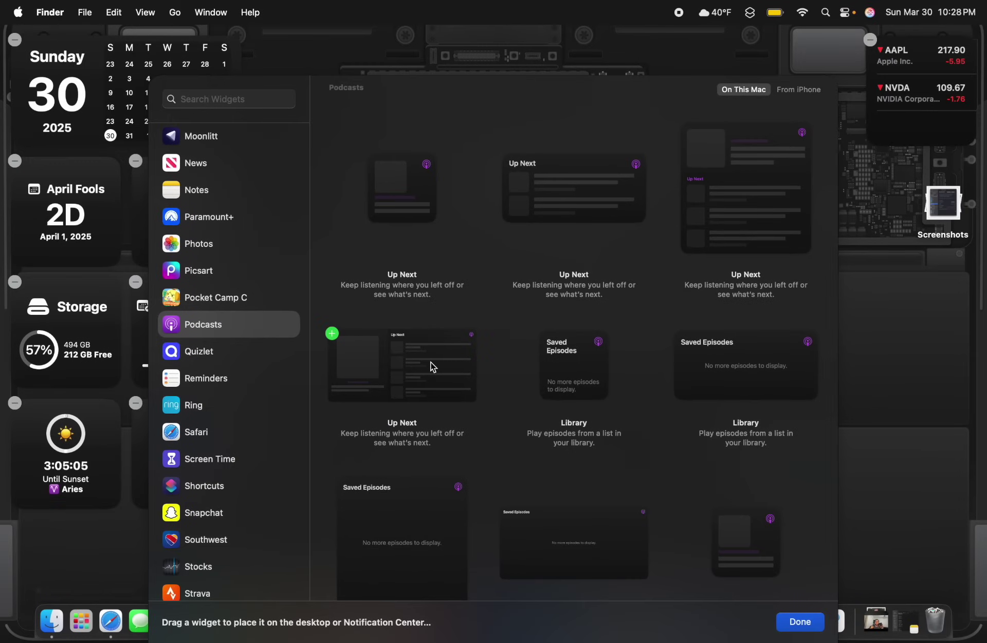
- Place a Podcasts Library widget from the gallery onto the desktop and finish with Done
scroll(615, 447, down, 5)
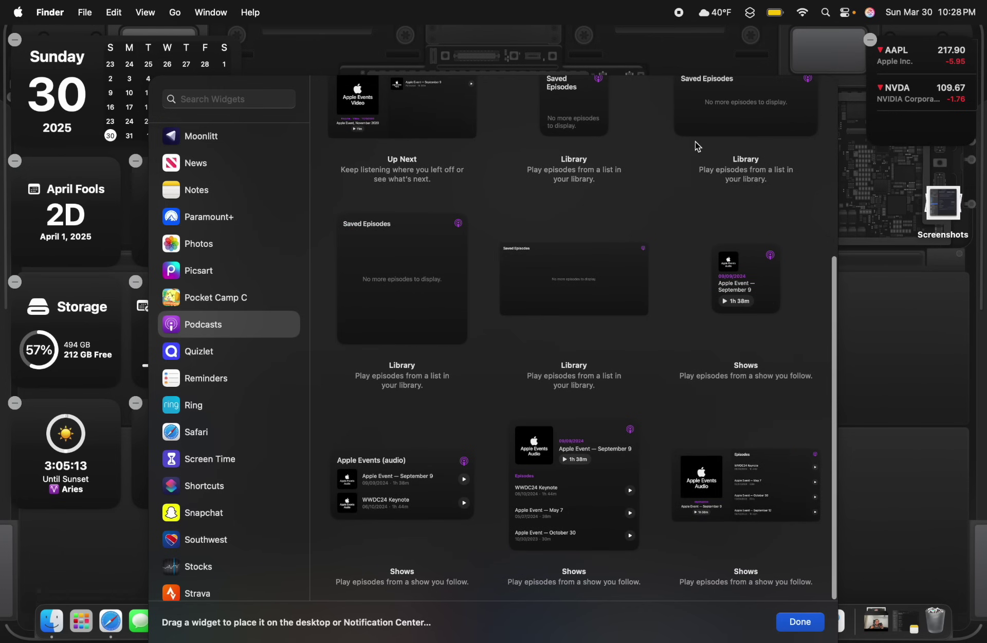
click(565, 264)
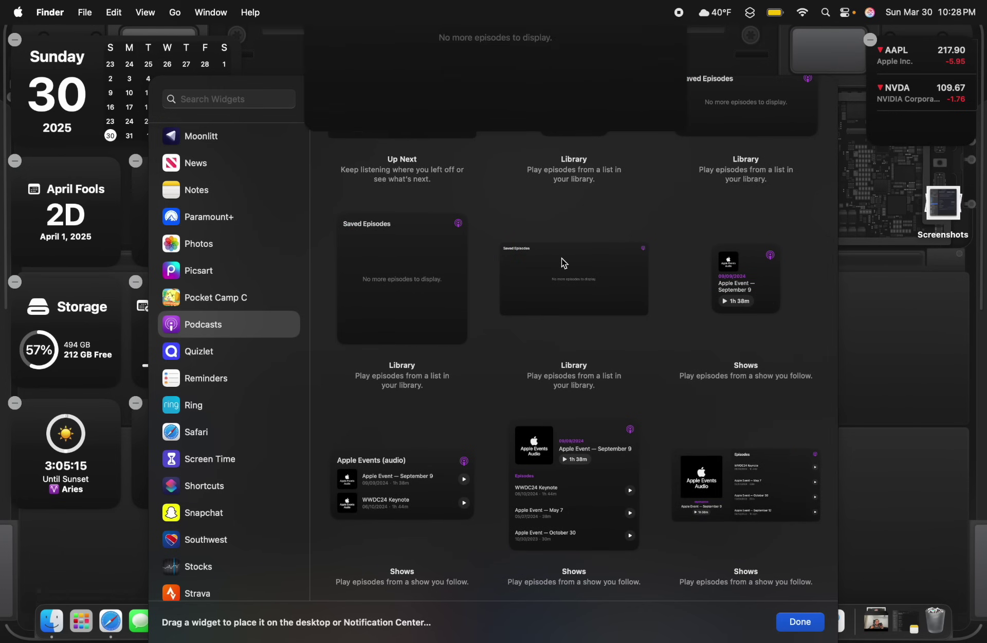
click(925, 346)
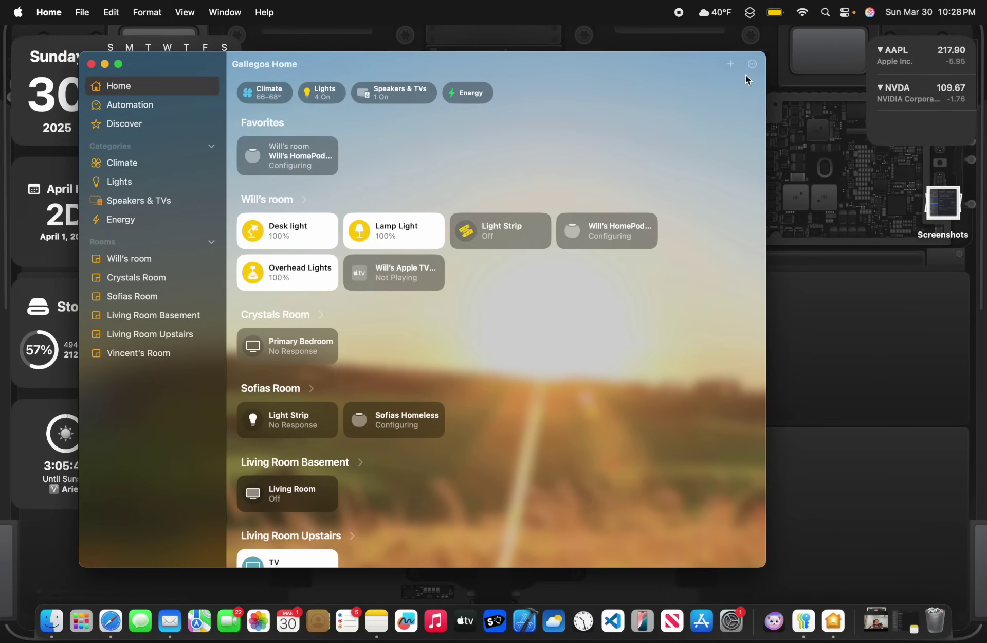
- Check Home's + add options, then dismiss them without choosing anything
click(731, 65)
click(673, 375)
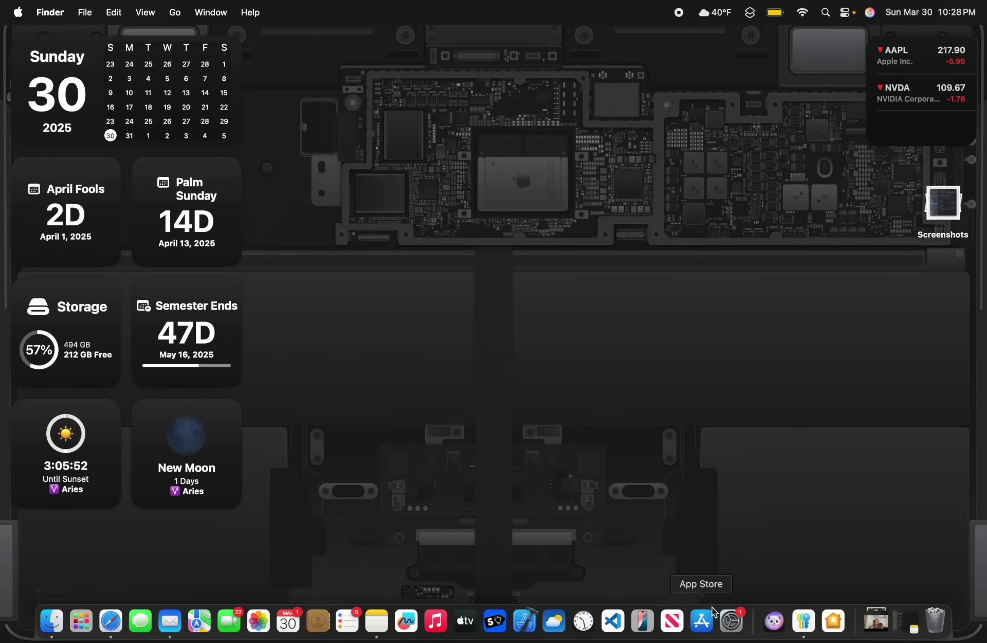
- Launch System Settings, glance at the Window menu, and go to General's Transfer or Reset page
click(732, 621)
click(59, 5)
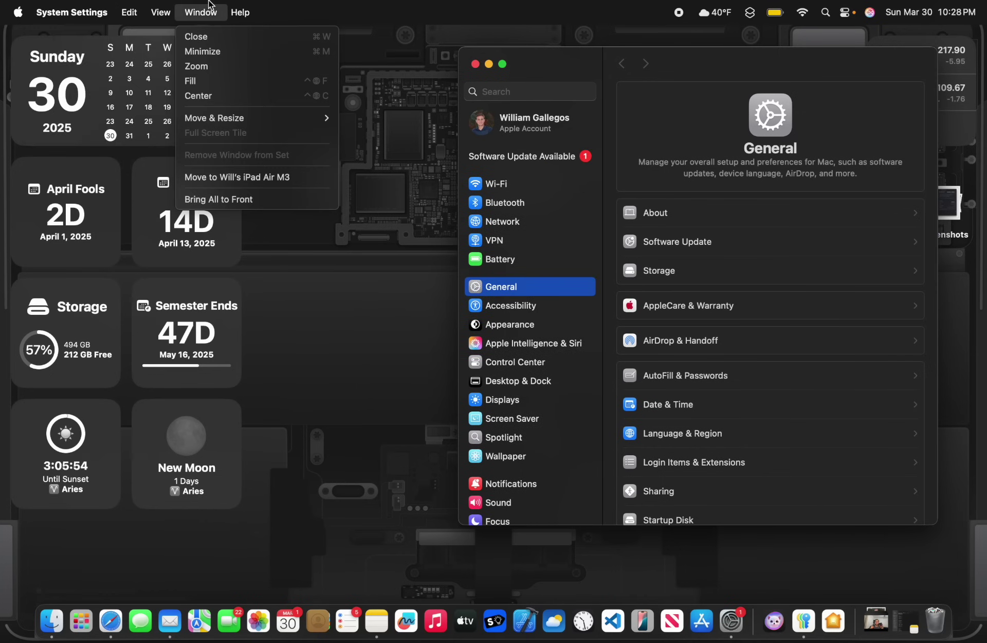
click(317, 244)
scroll(724, 332, down, 5)
click(676, 507)
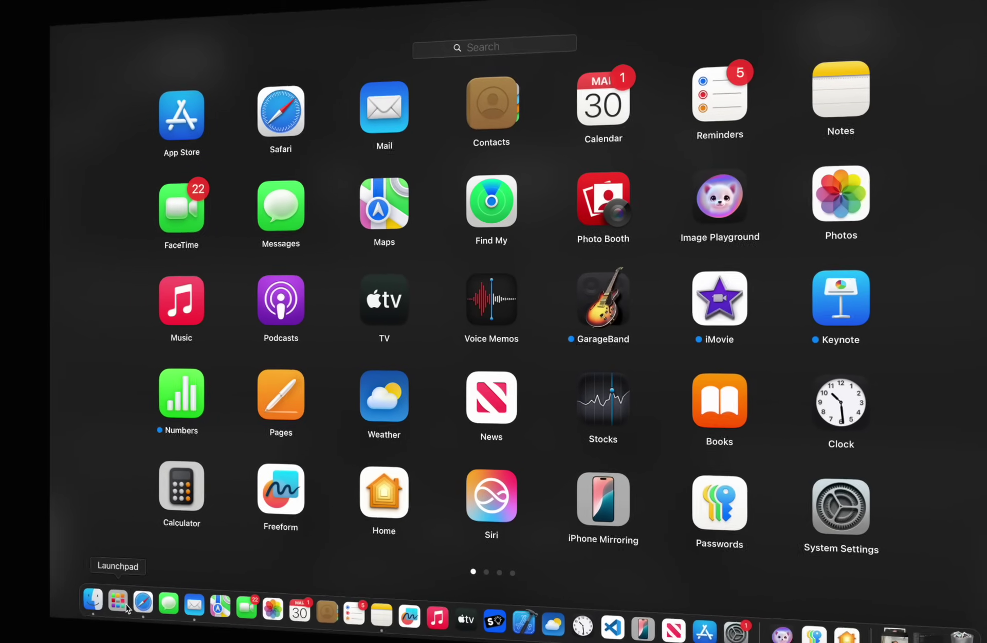
- Launch Shortcuts via Spotlight 'sho', start a new shortcut, and enlarge the editor to full screen
text(sho)
click(90, 626)
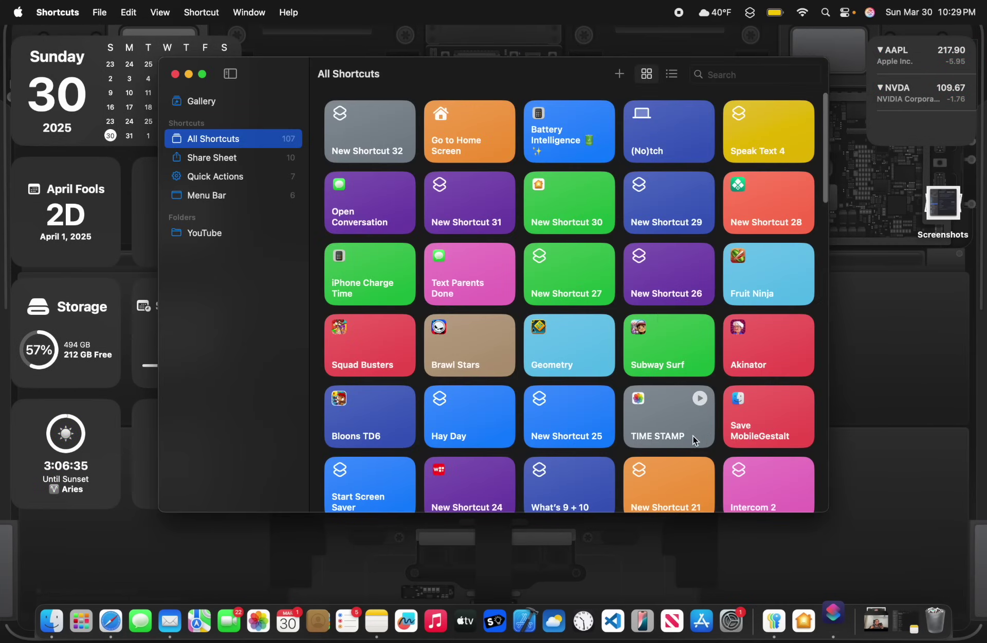
click(619, 75)
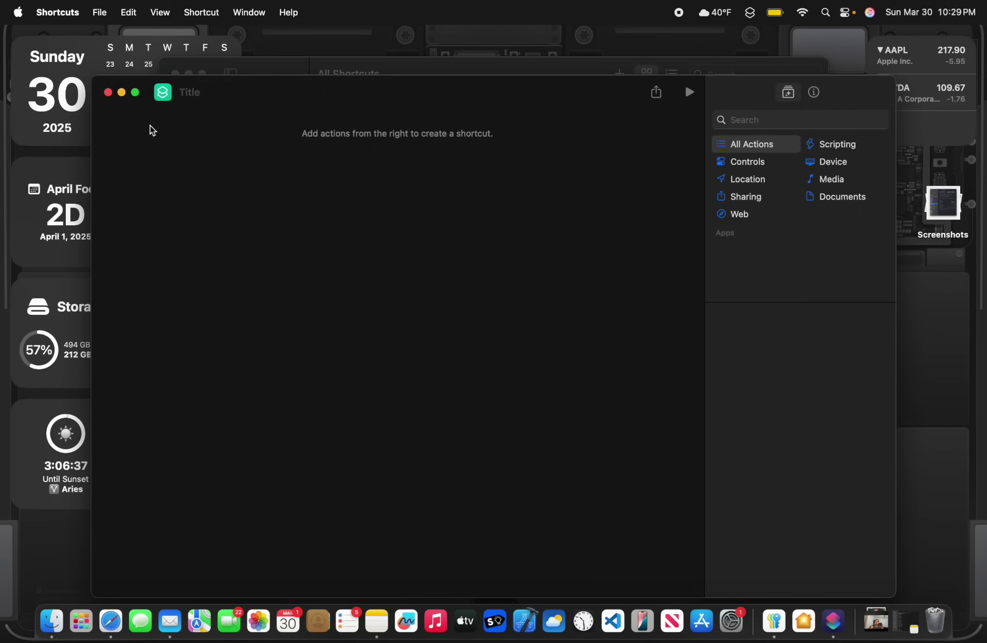
double_click(748, 96)
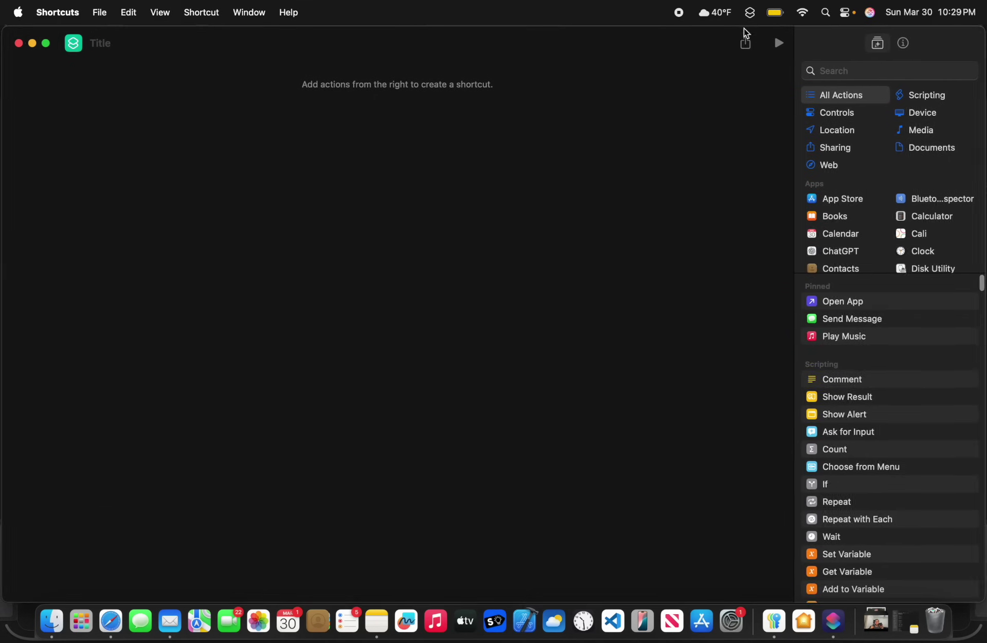
- Search the actions for 'mess' and add Open Conversation to the shortcut
click(859, 77)
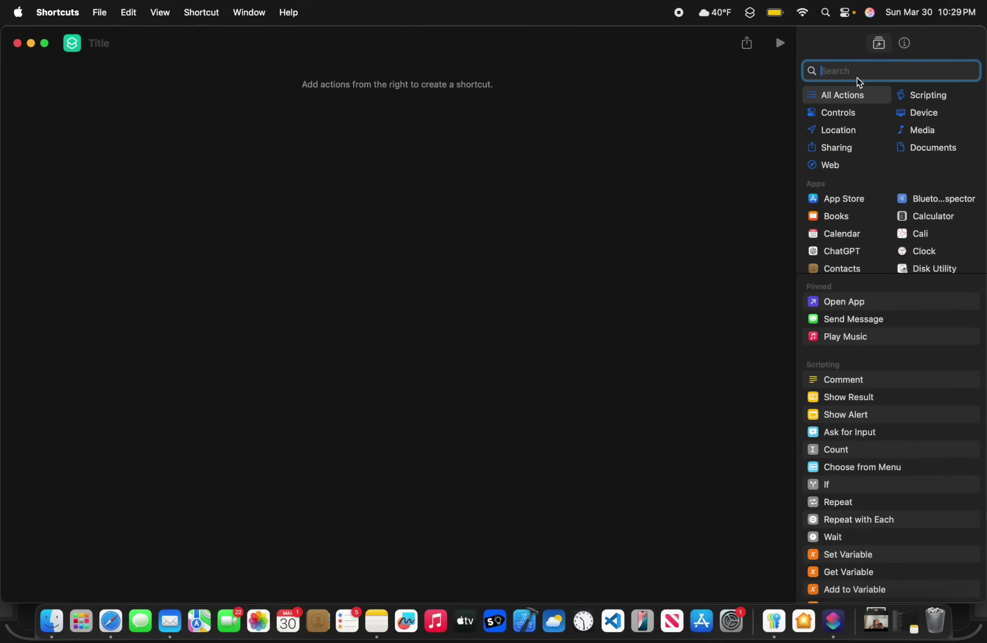
text(mess)
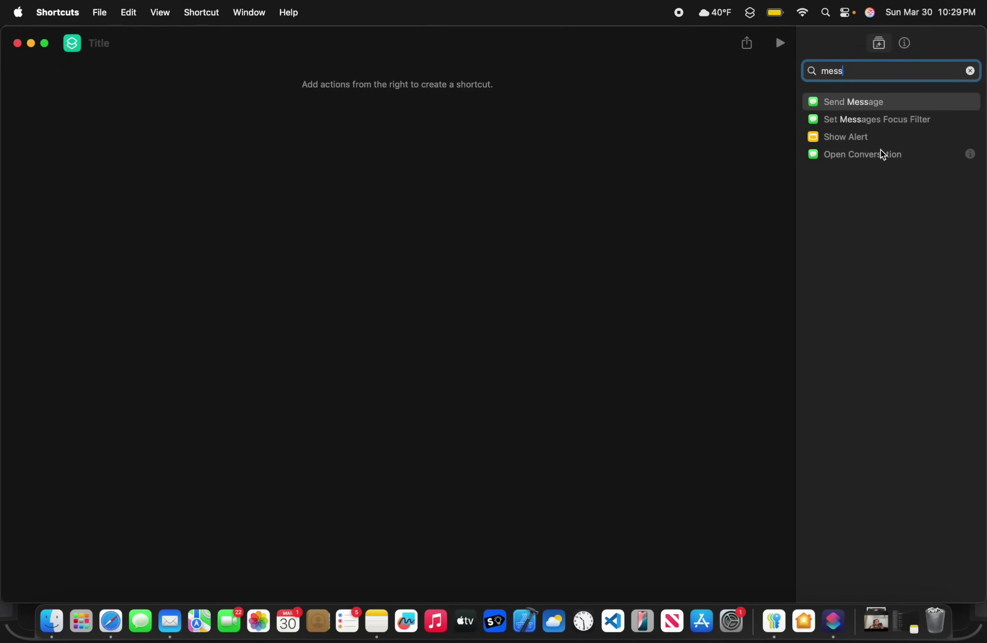
click(881, 161)
double_click(881, 160)
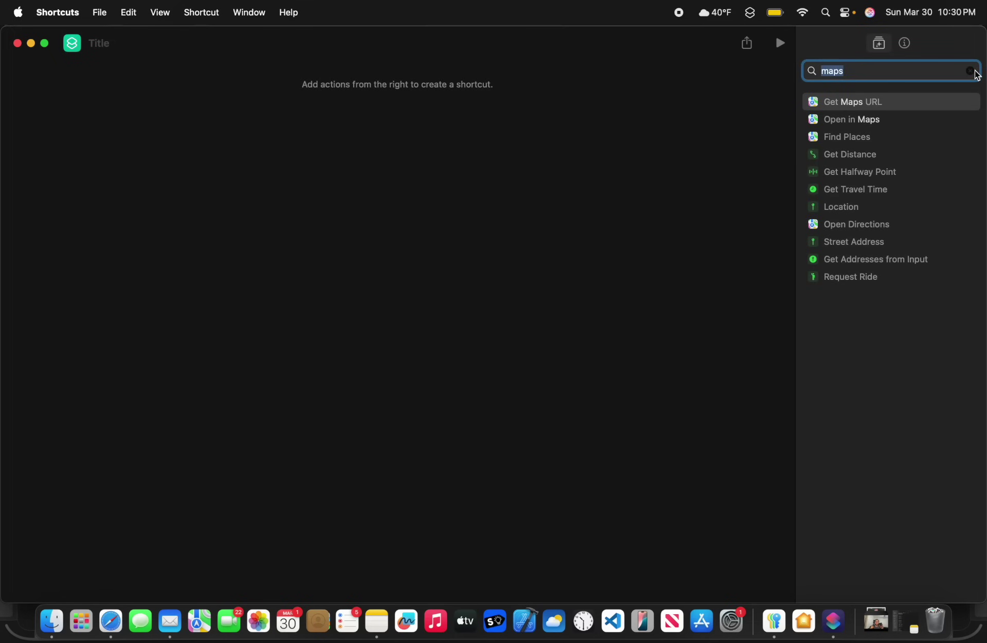
- Search the actions for 'weat', then clear the search so every category shows
click(970, 71)
text(weat)
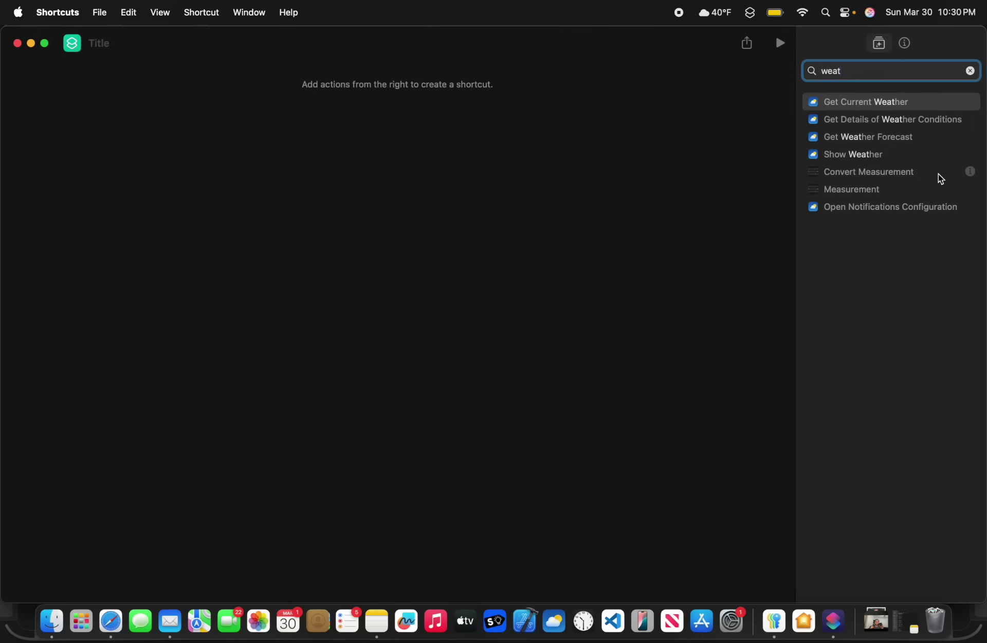
click(971, 71)
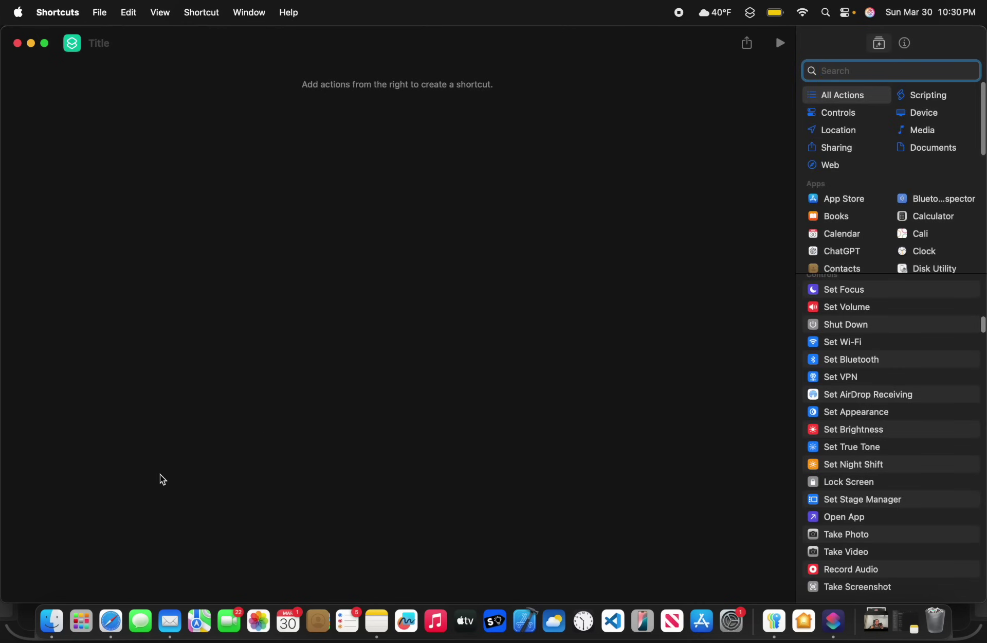
- Bring Safari to the front and scroll the Apps list up and down
click(110, 621)
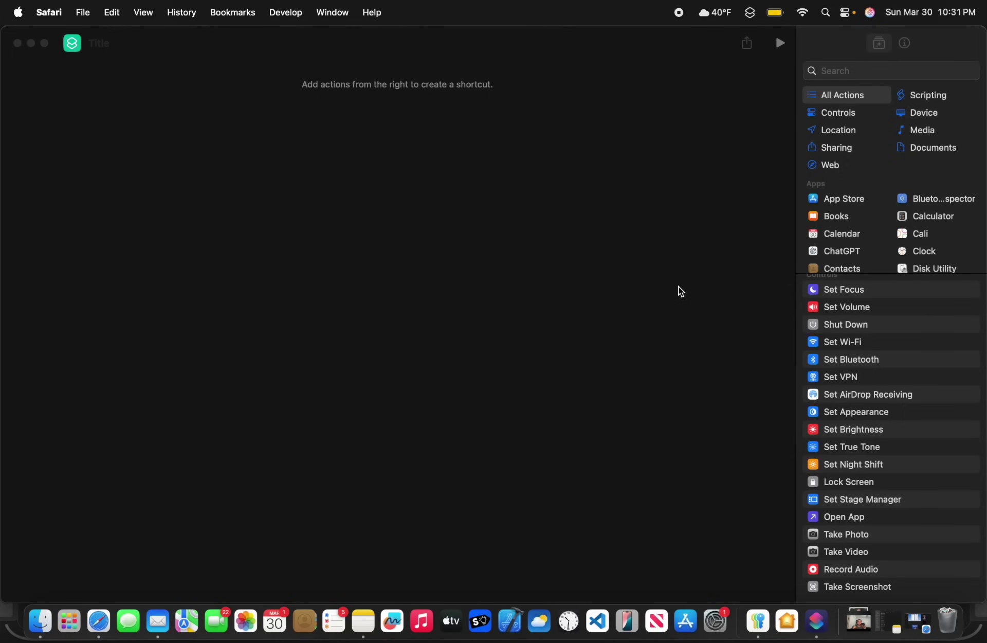
scroll(855, 230, down, 5)
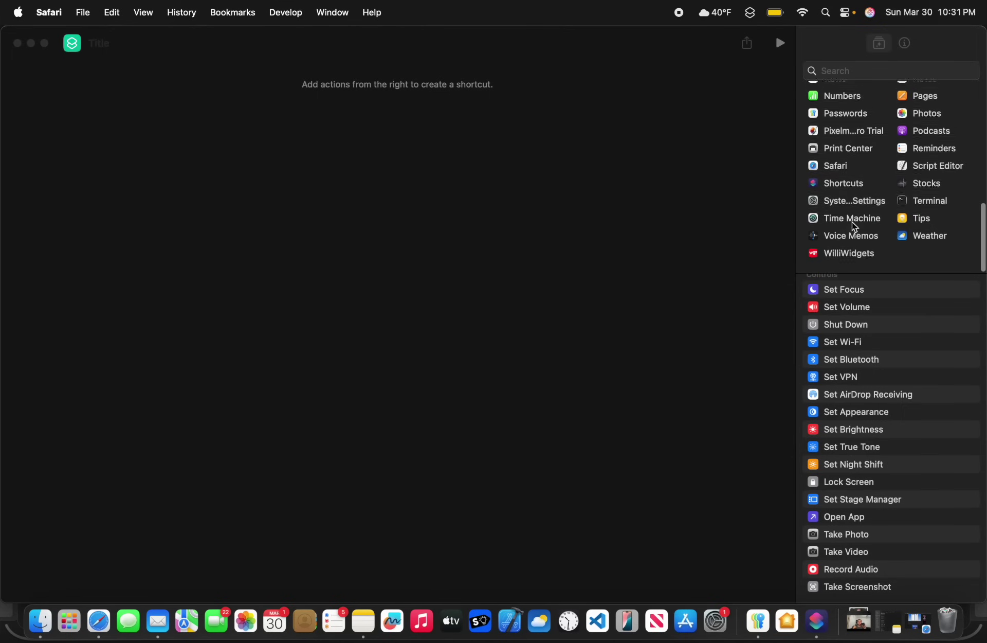
scroll(856, 229, up, 5)
scroll(859, 242, down, 5)
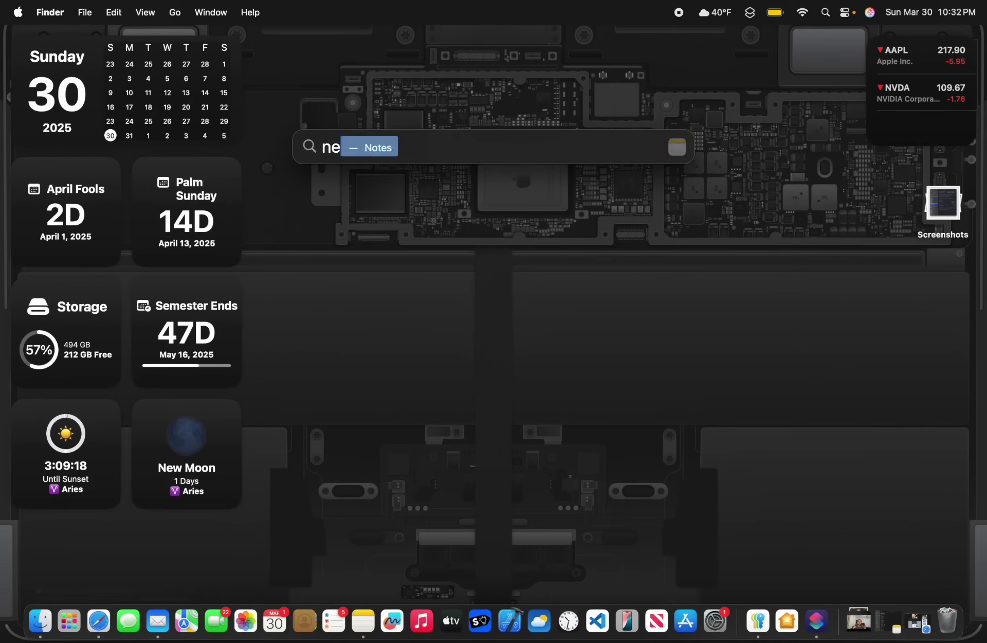
- Launch News from Spotlight and switch to the News+ section
text(w)
key(Return)
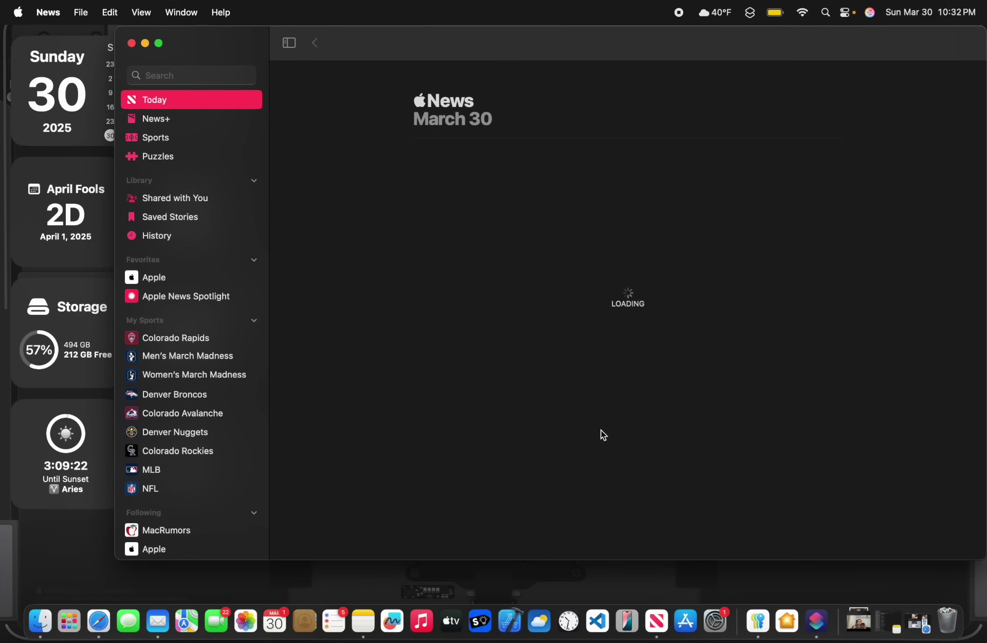
click(177, 118)
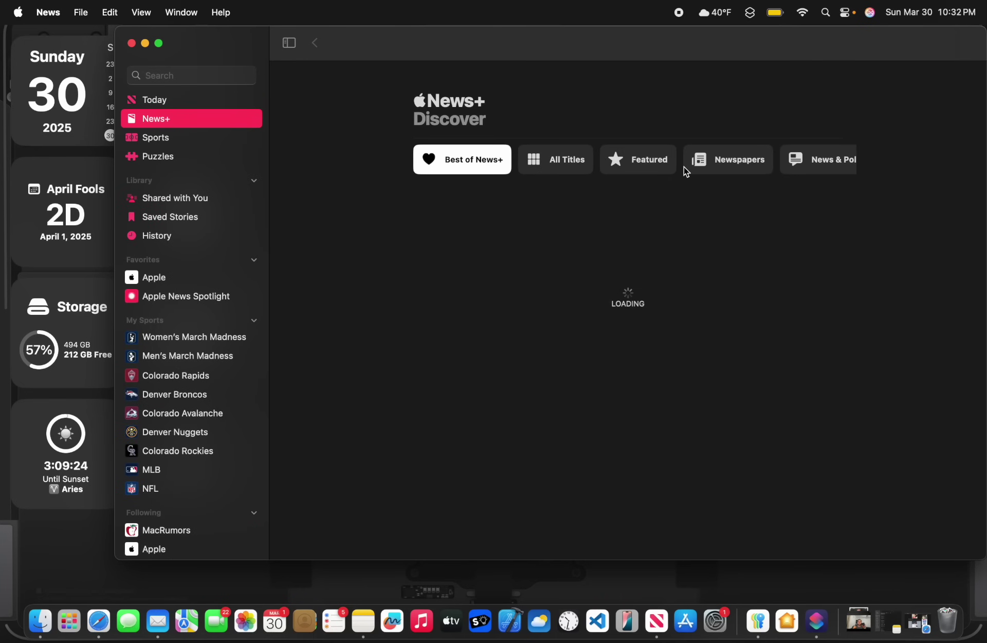
- Scroll the category pills, pick Food, and scroll through the magazine grid
scroll(684, 169, right, 5)
scroll(687, 170, right, 5)
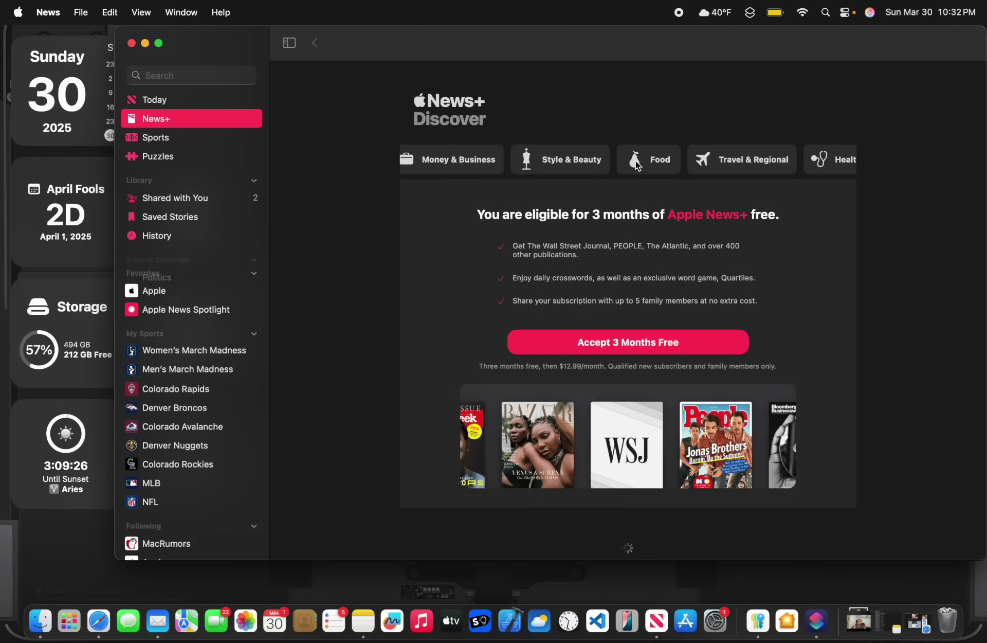
click(649, 161)
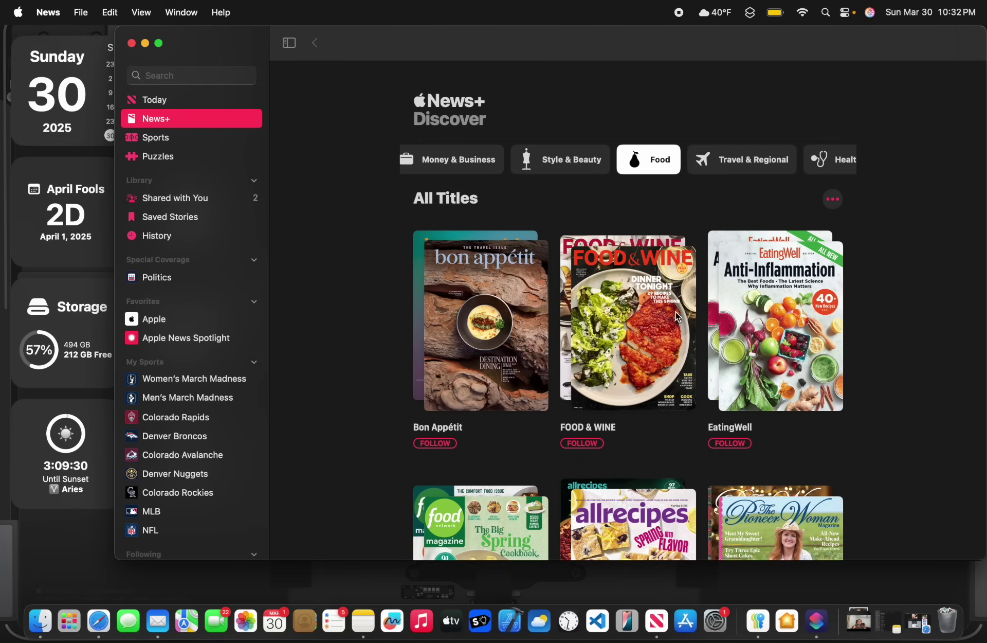
scroll(679, 316, down, 12)
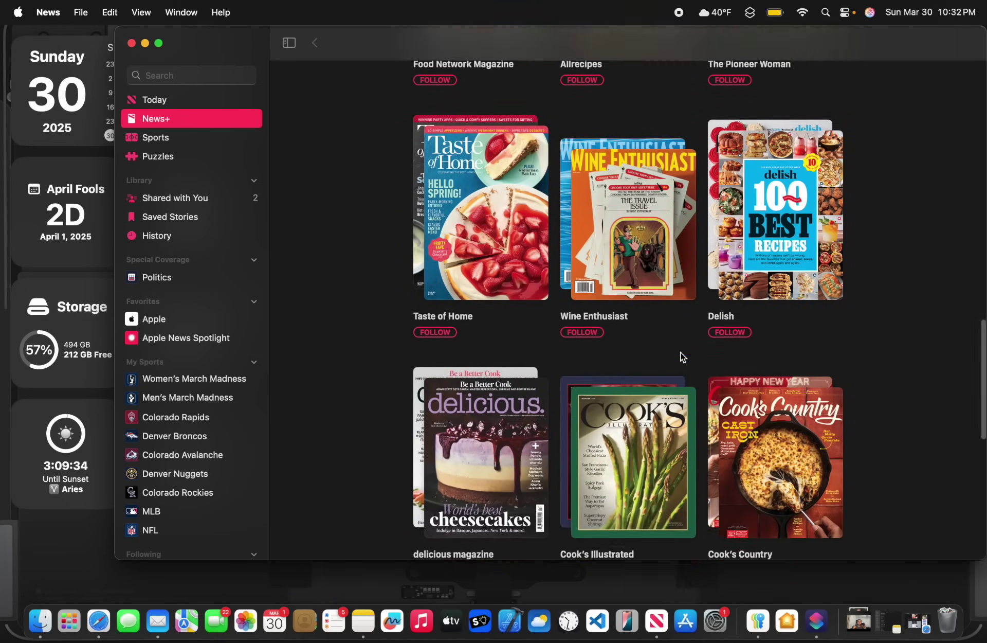
scroll(681, 352, down, 5)
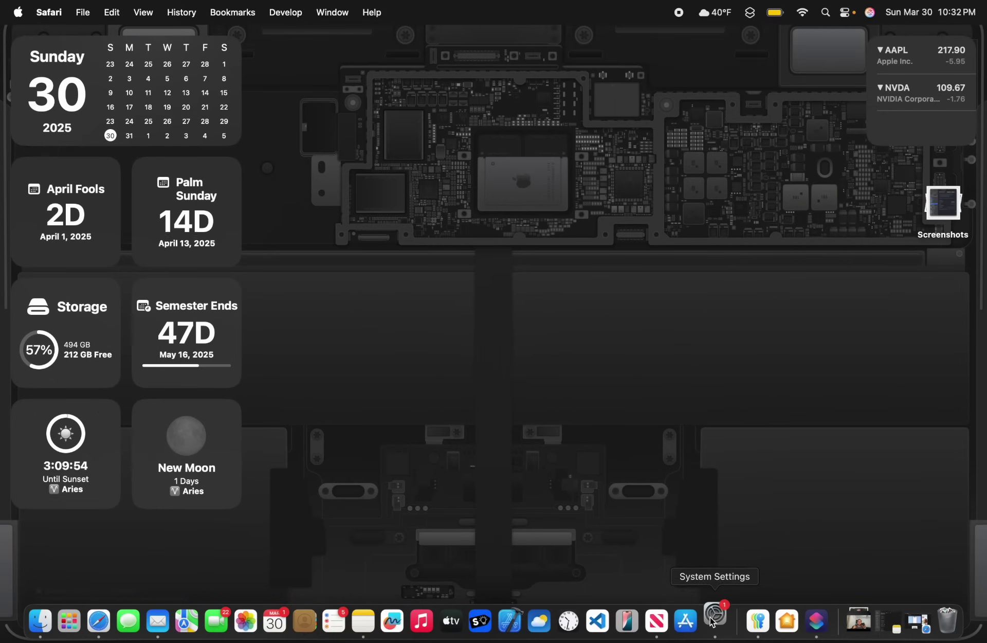
- In Apple Intelligence & Siri, preview the Australian voice, cancel to keep American (Voice 4), and quit System Settings
click(715, 621)
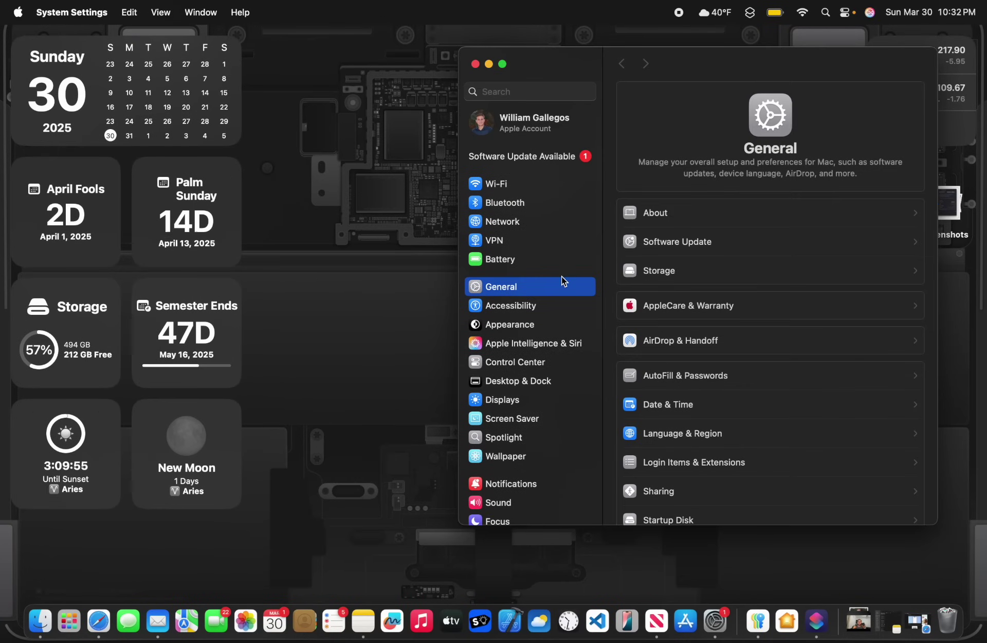
click(550, 349)
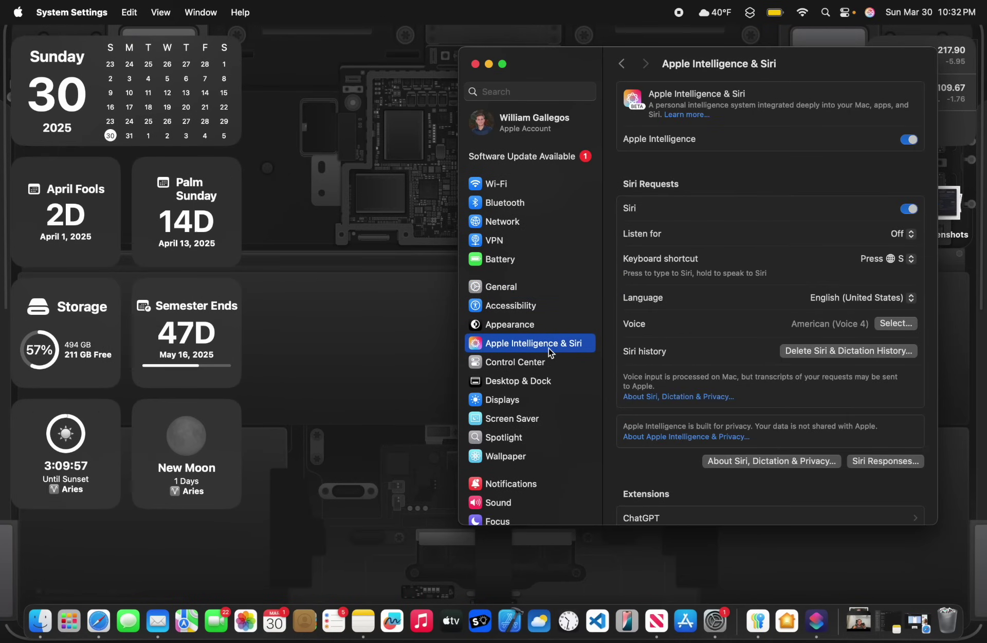
click(896, 324)
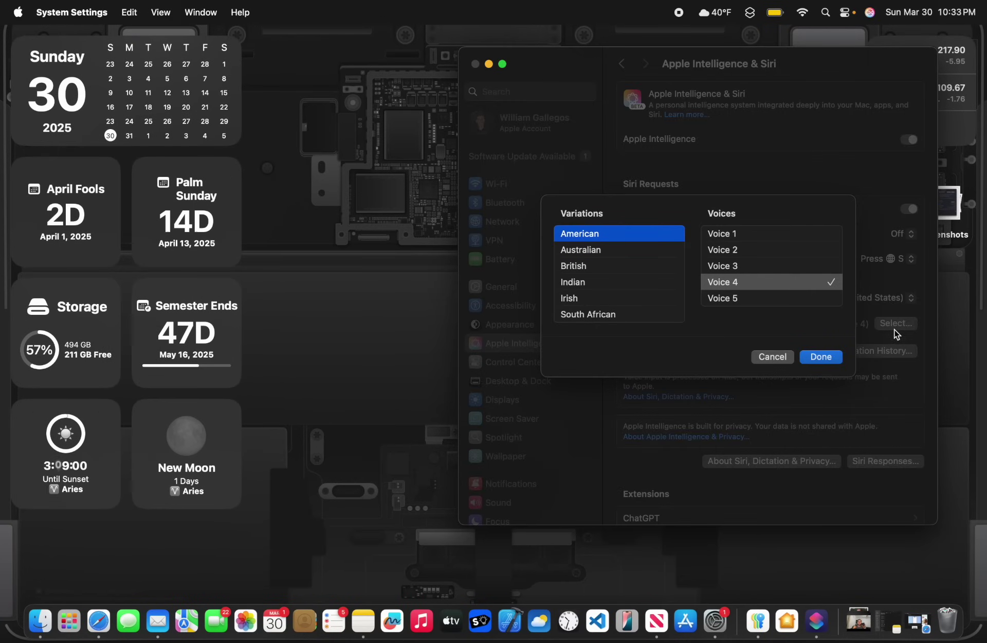
click(601, 250)
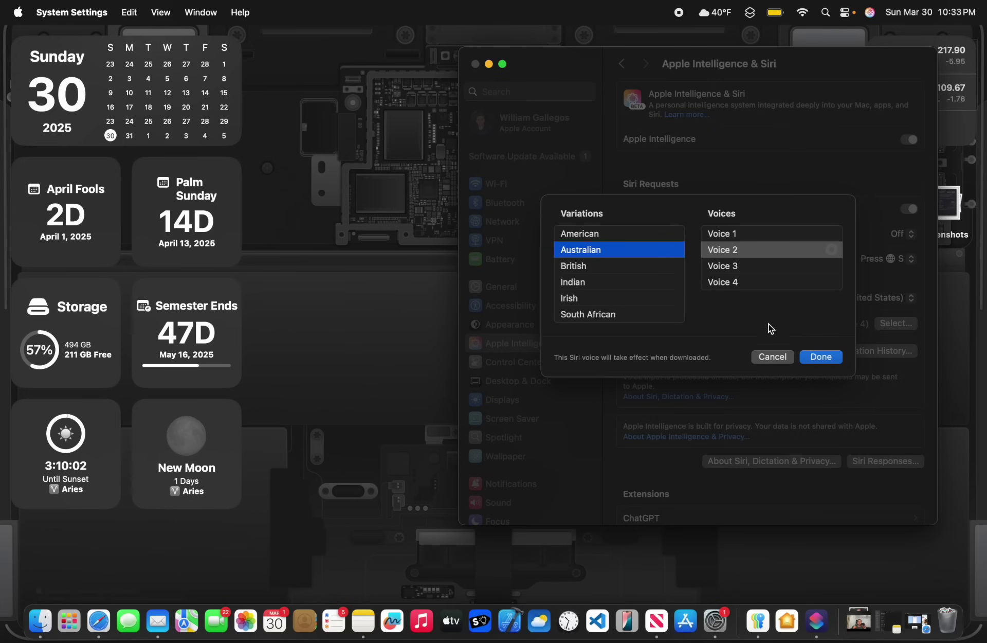
click(772, 356)
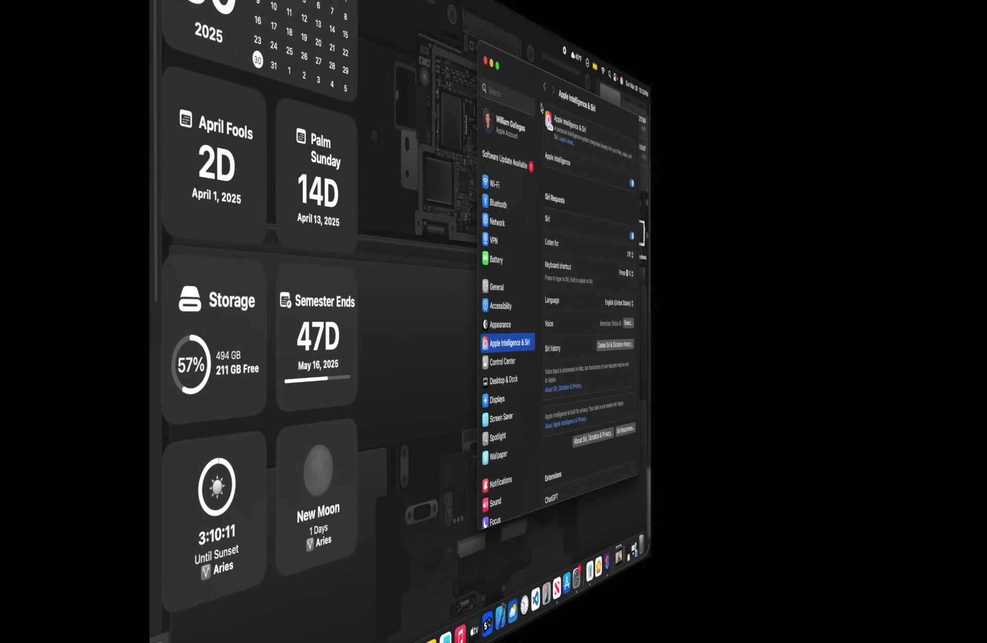
key(super+q)
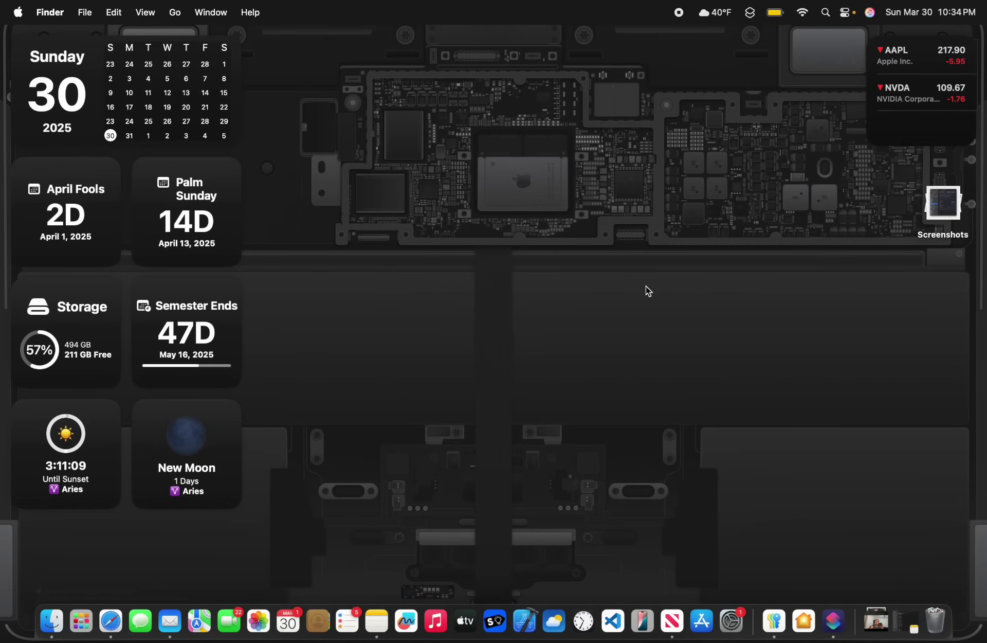
- Open Launchpad and search for 'fin'
click(80, 605)
text(fin)
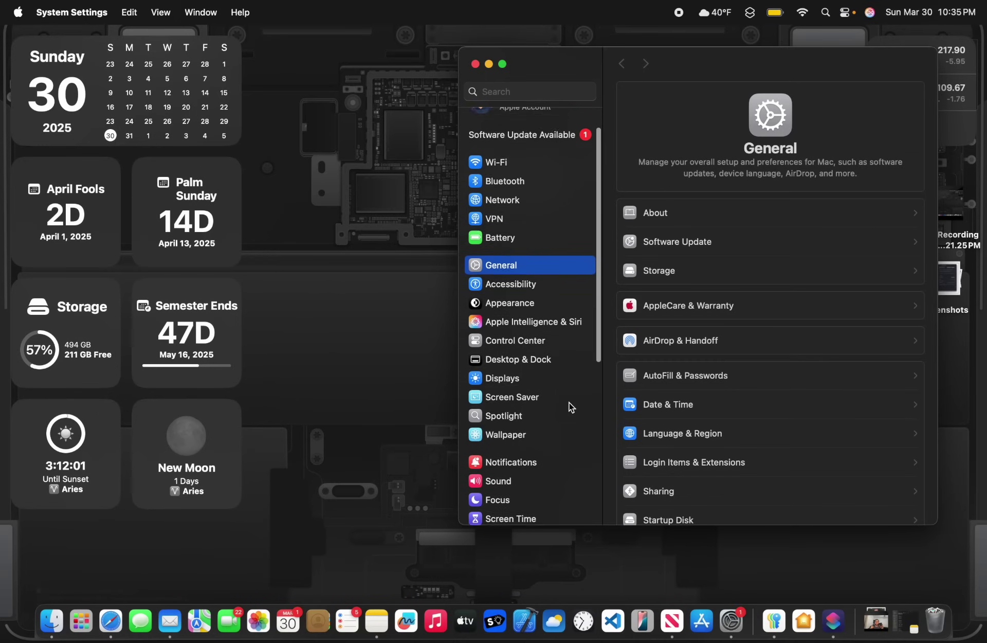
- Open the Wallpaper settings and scroll through the wallpaper collections
scroll(571, 407, down, 1)
click(530, 421)
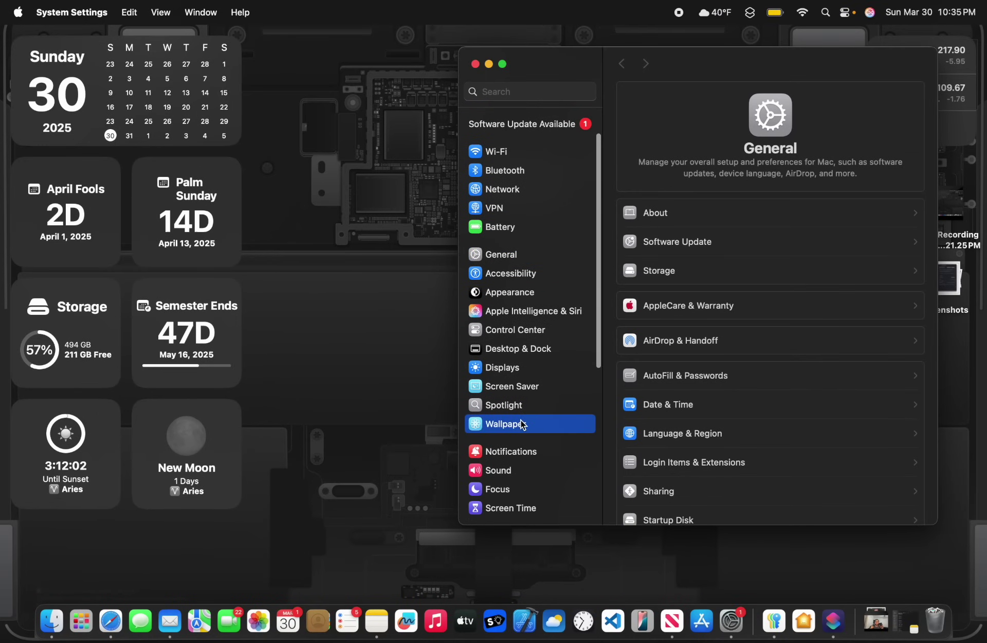
scroll(778, 372, down, 10)
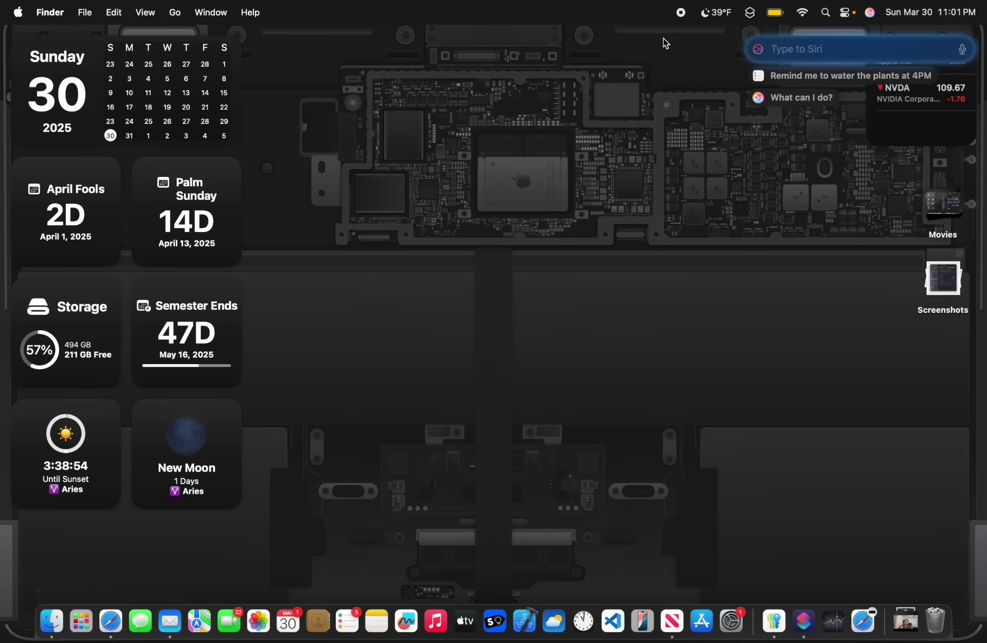
- Dismiss Type to Siri and open Software Update, which offers Pro Video Formats 2.4
drag(654, 43, 430, 302)
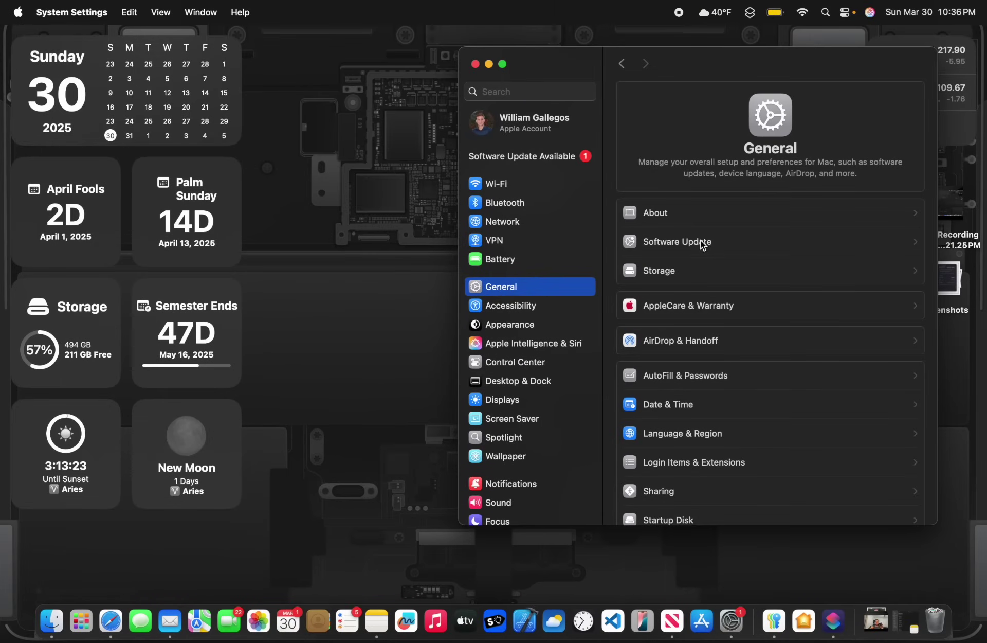
click(701, 243)
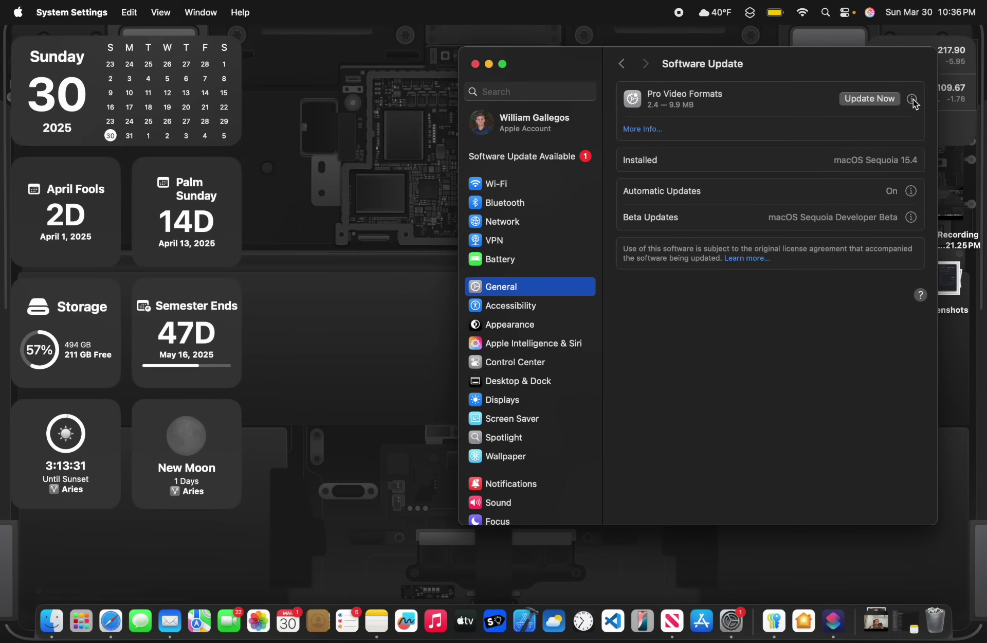
- View the Pro Video Formats update details, then cancel without installing
click(913, 99)
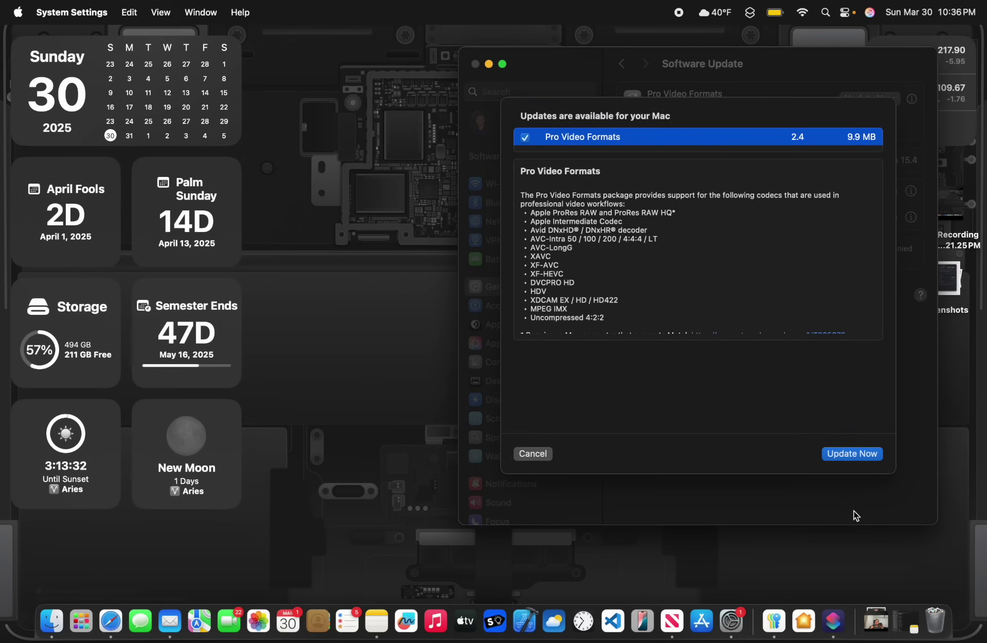
click(549, 454)
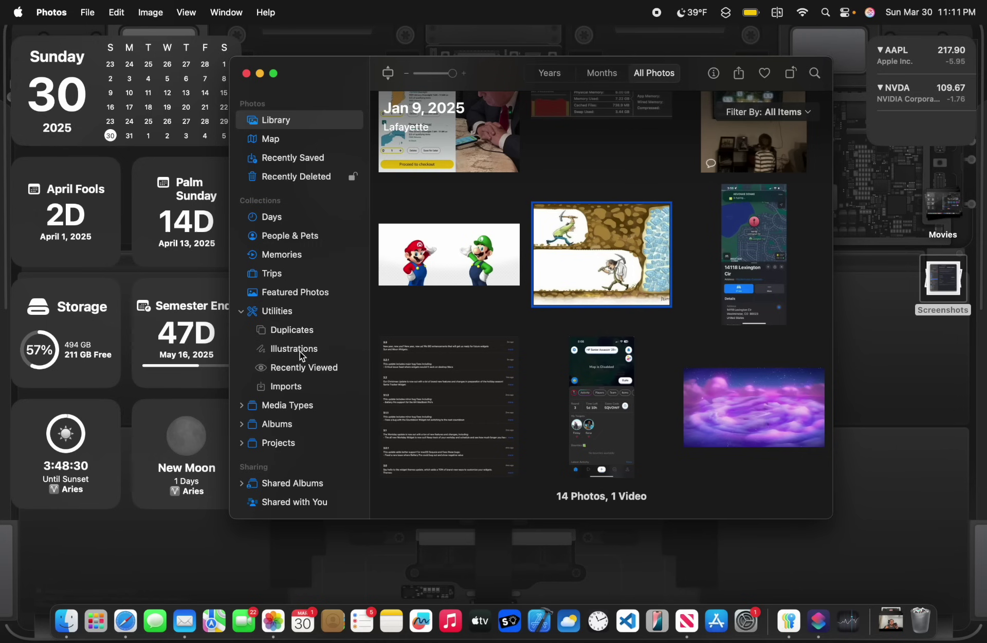
- Look at the Photos Filter By options and close them, leaving All Items
click(787, 114)
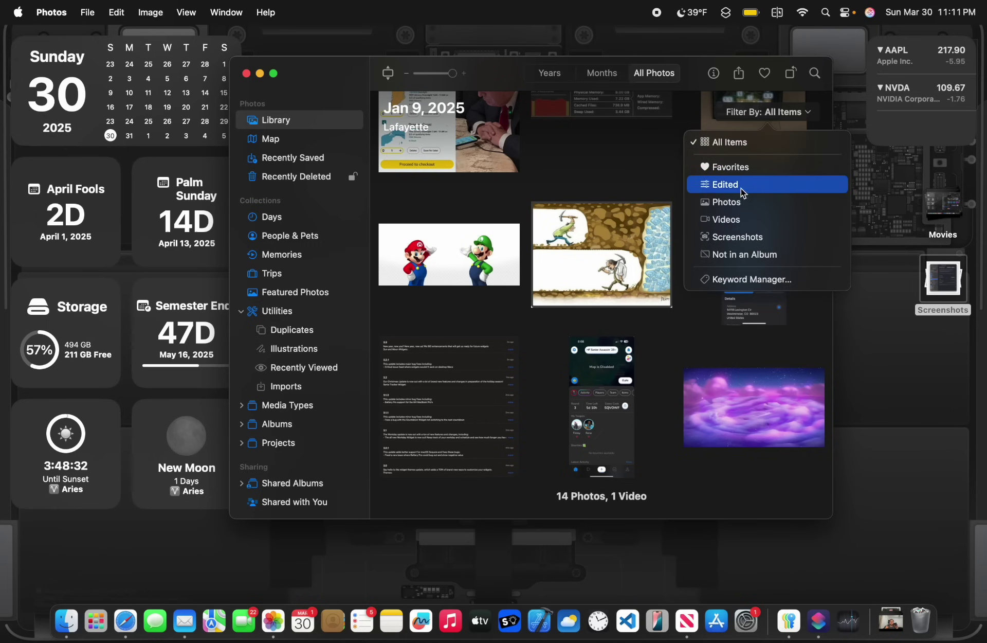
click(301, 85)
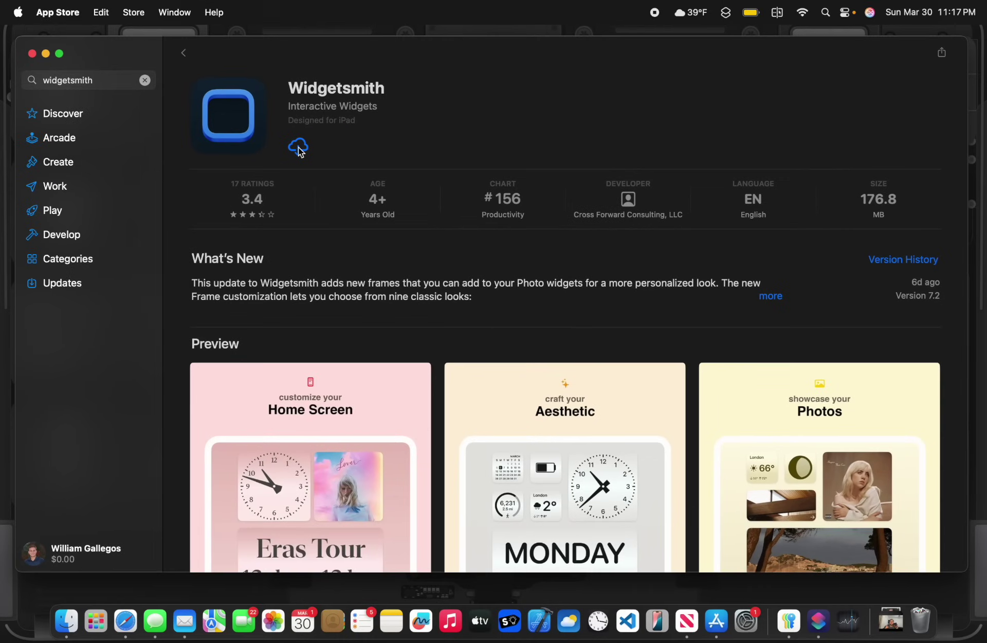
- Start then pause the Widgetsmith download, open and close Launchpad, and close the App Store window
click(300, 149)
click(300, 149)
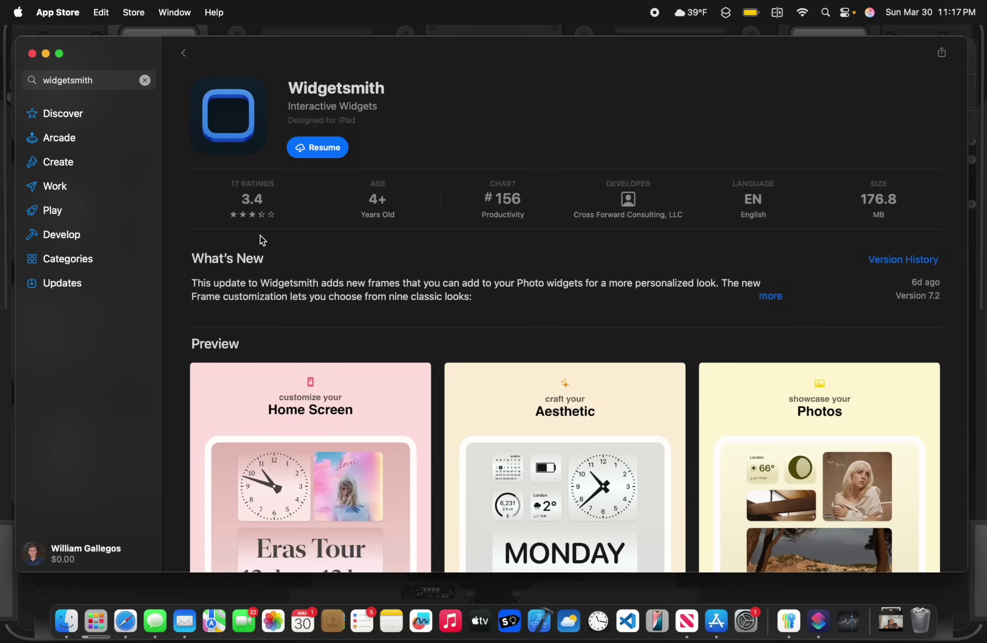
click(96, 620)
click(96, 621)
click(31, 53)
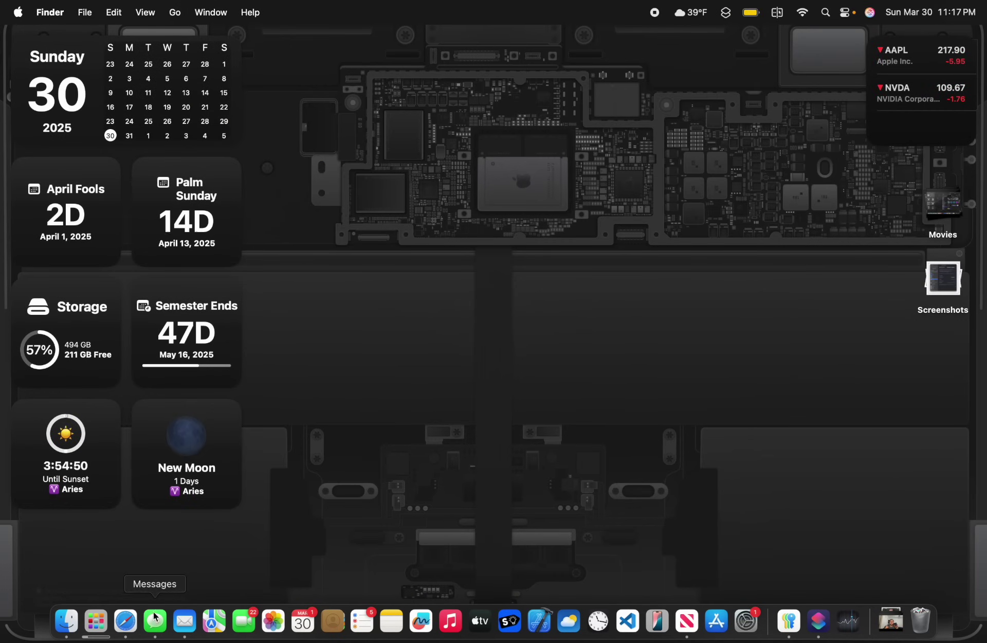
- Delete the paused Widgetsmith download from Launchpad
click(96, 620)
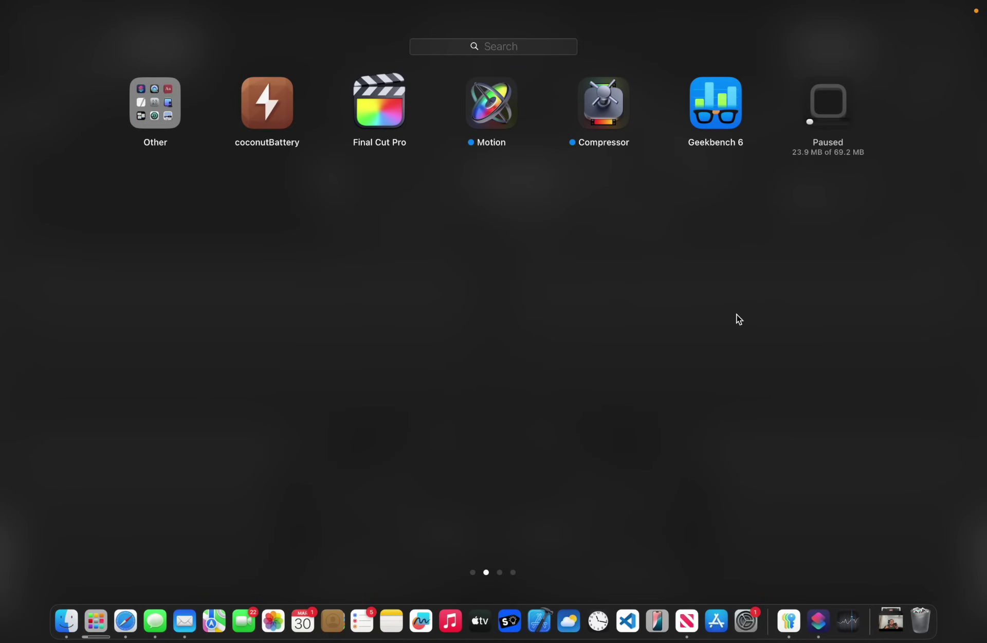
key(alt)
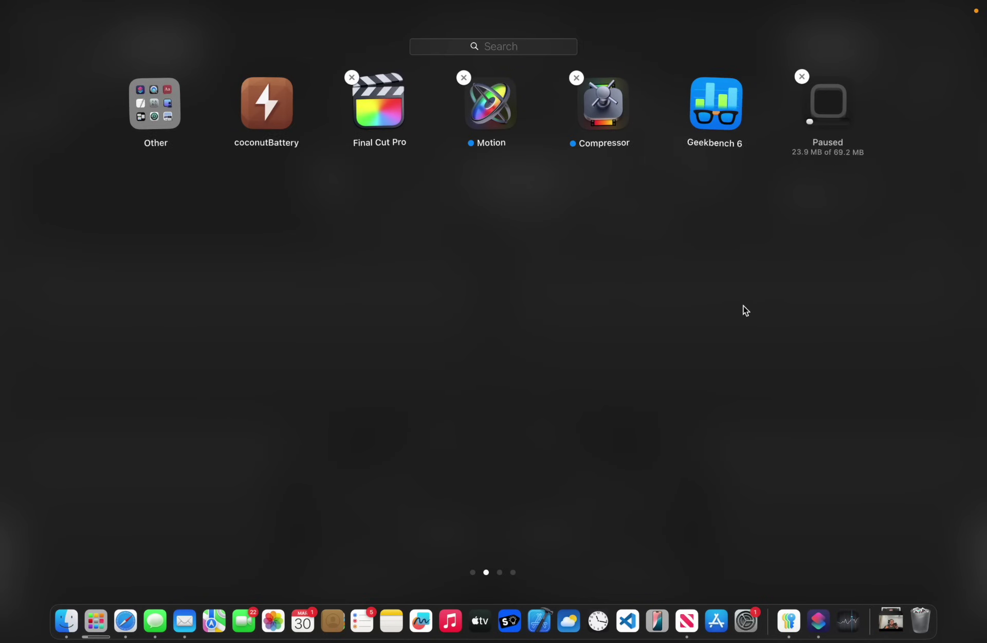
click(803, 80)
click(922, 162)
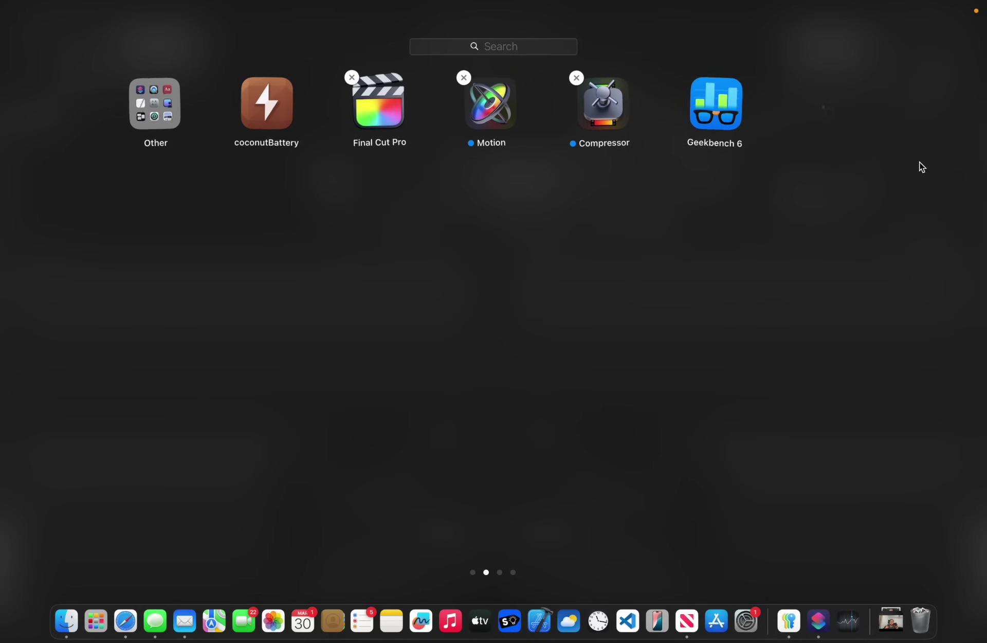
click(767, 252)
- Reopen Launchpad and search 'will' to list WilliDreams, WilliStudy and WilliWidgets
click(767, 252)
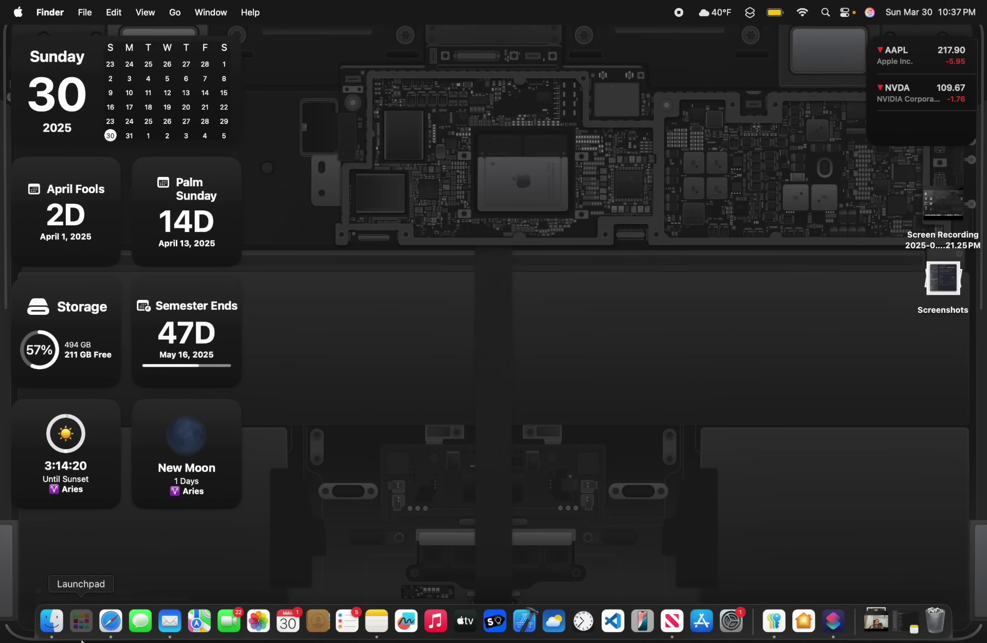
click(81, 623)
text(willi)
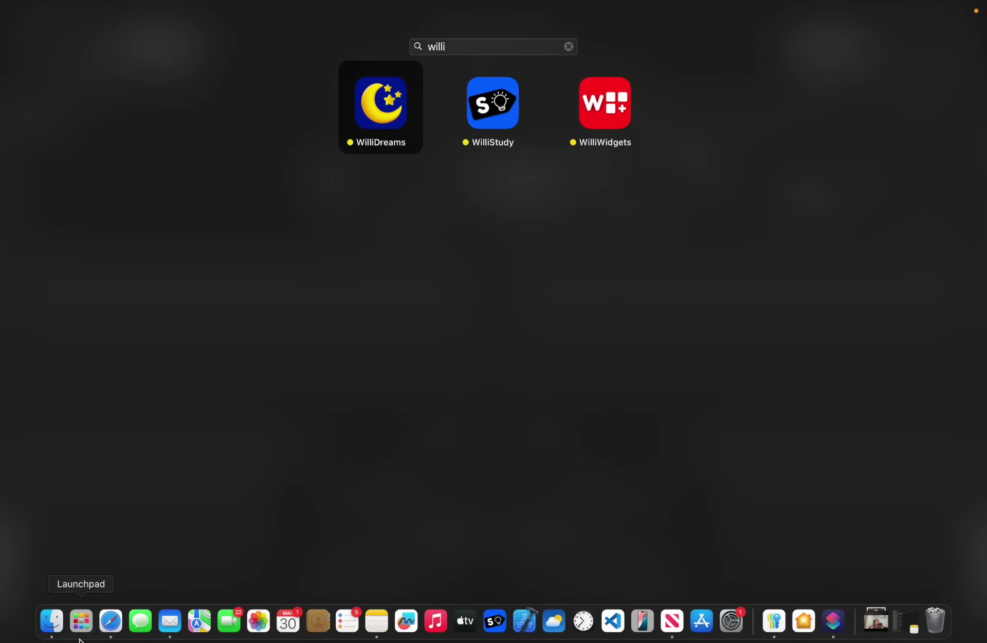